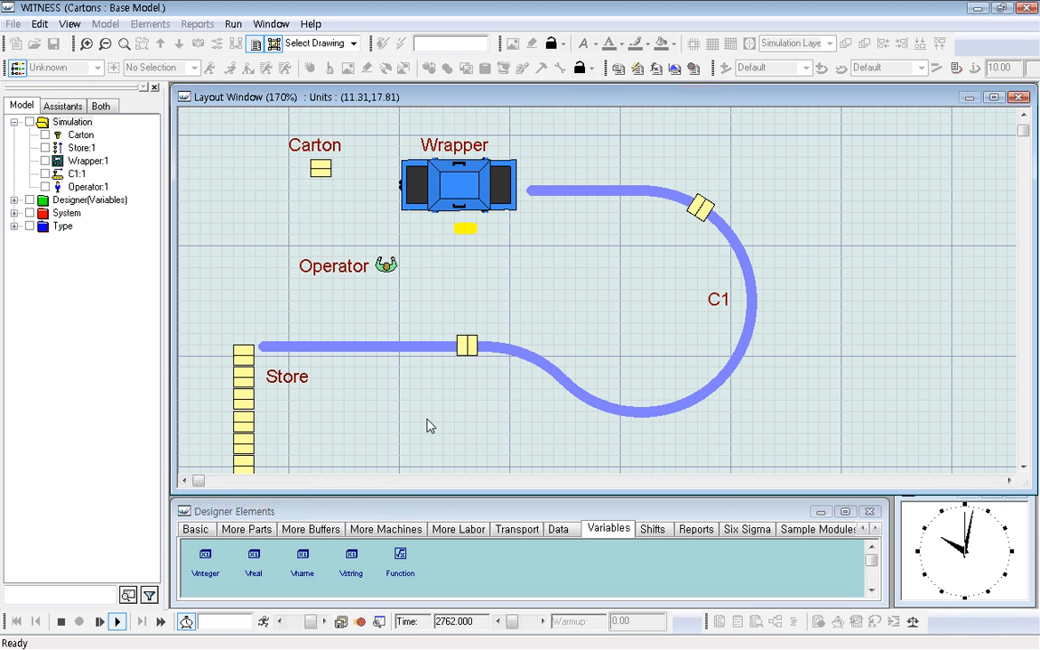
# Stop the simulation run and look through the assistant's Database Functions and Math and Strings Functions, reading the ABS description
pyautogui.click(60, 622)
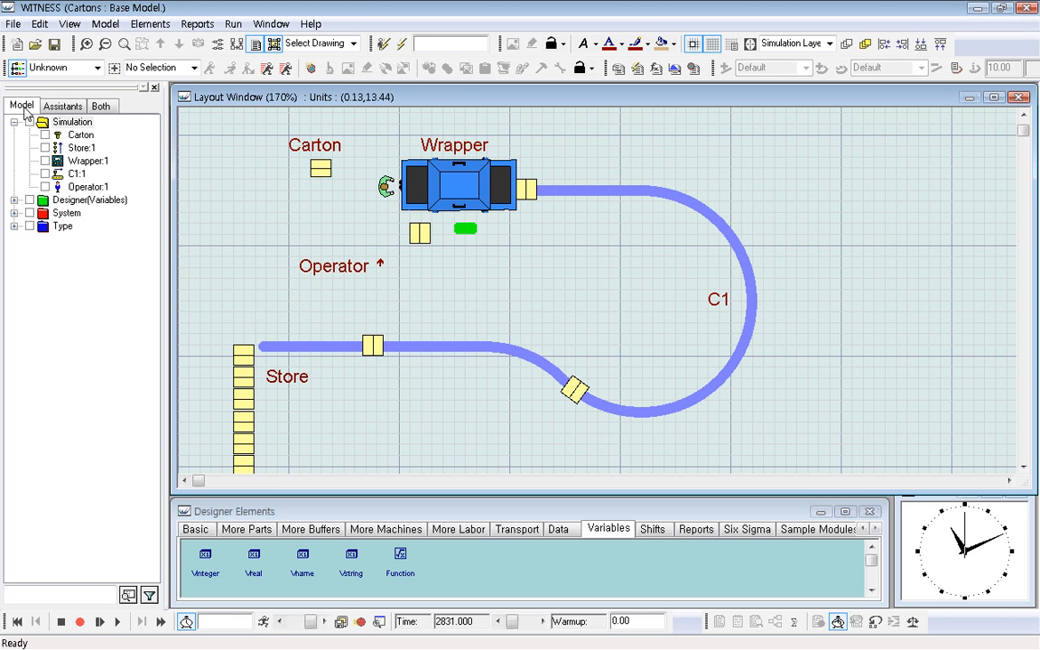
pyautogui.click(72, 110)
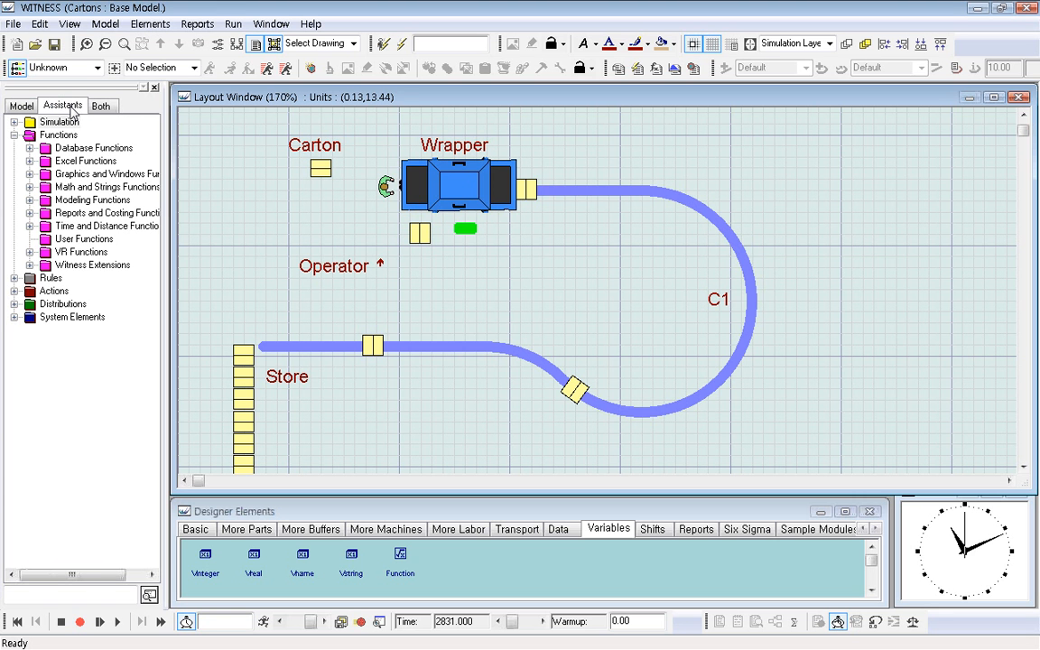
pyautogui.click(30, 148)
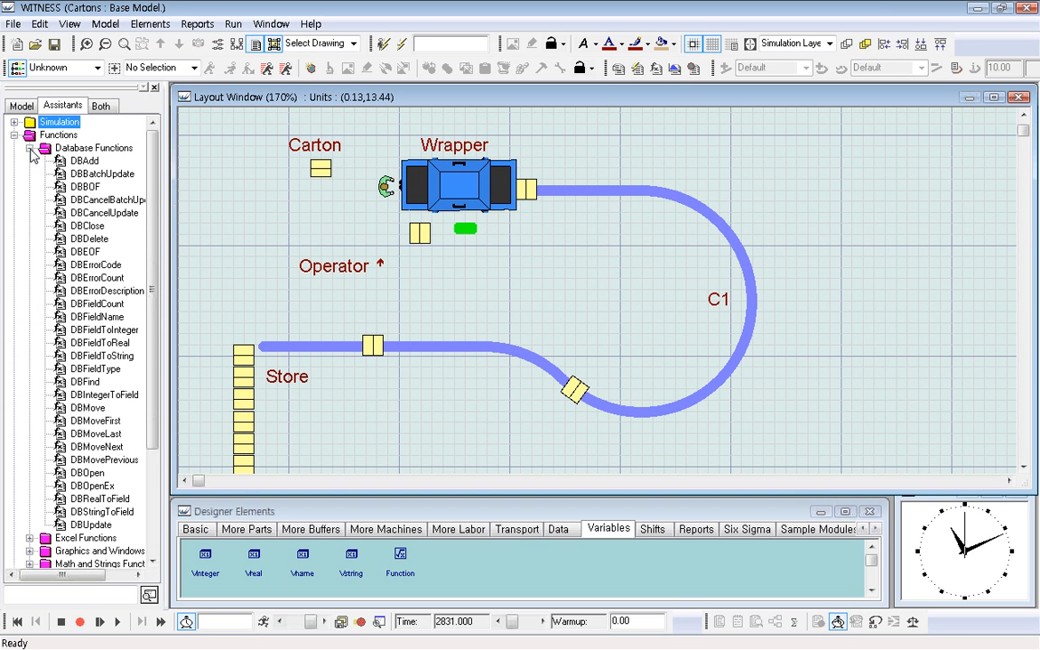
pyautogui.click(30, 148)
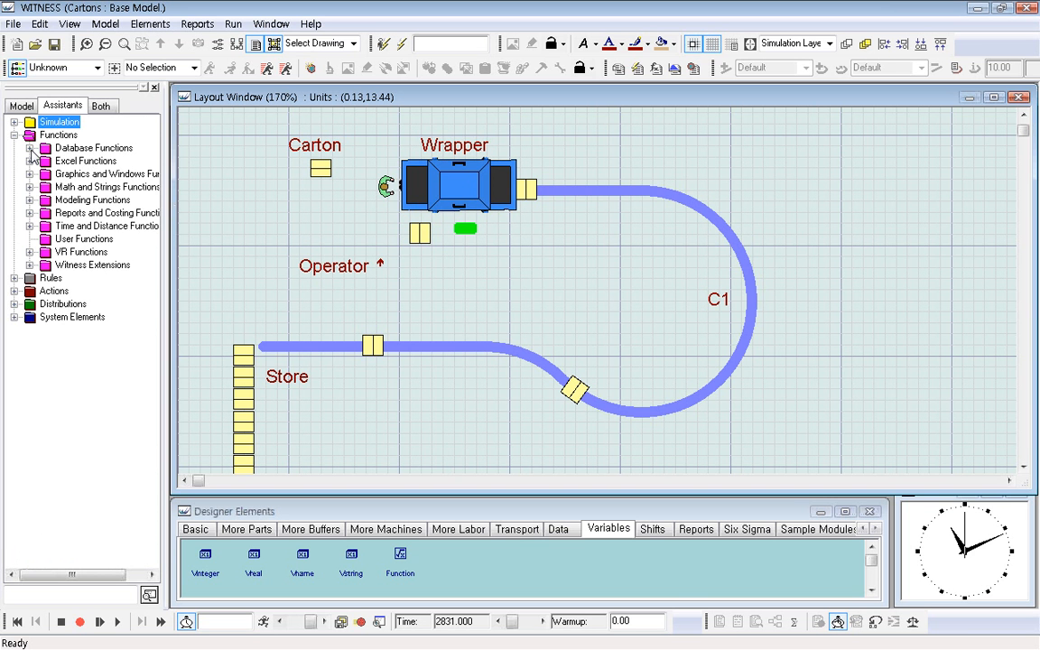
pyautogui.click(29, 188)
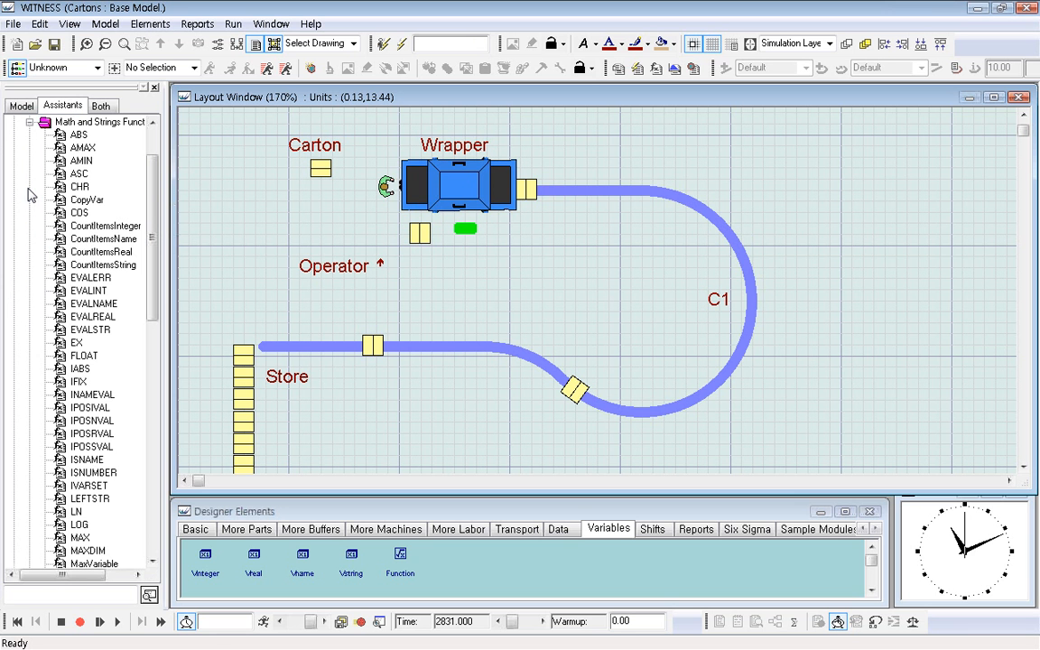
pyautogui.click(79, 136)
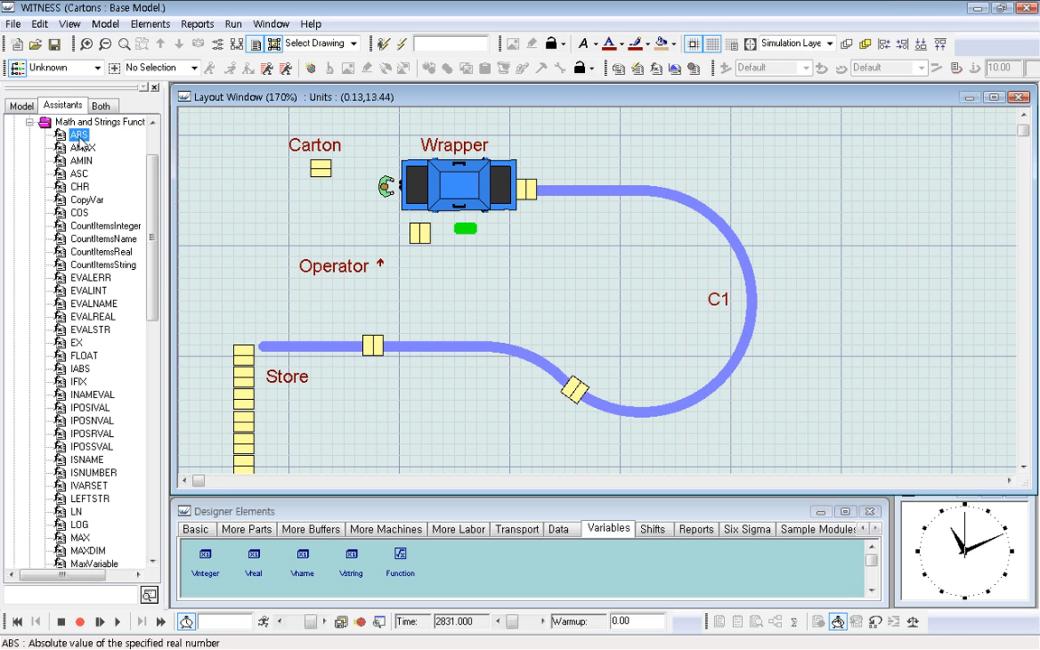
pyautogui.moveTo(155, 232); pyautogui.dragTo(155, 427)
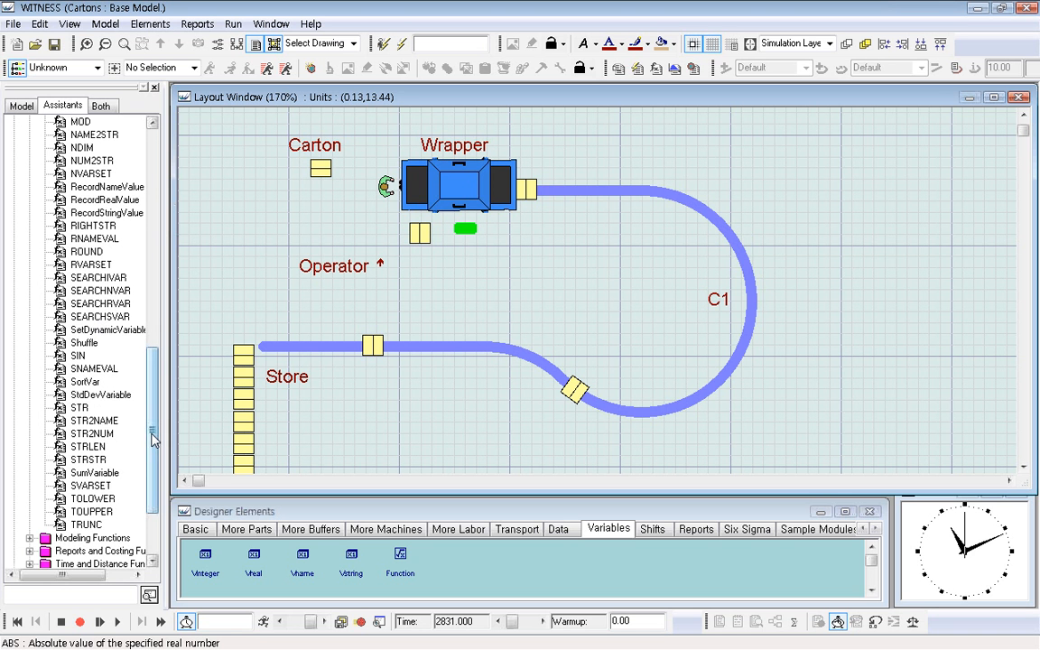
pyautogui.moveTo(150, 430); pyautogui.dragTo(154, 208)
pyautogui.click(30, 187)
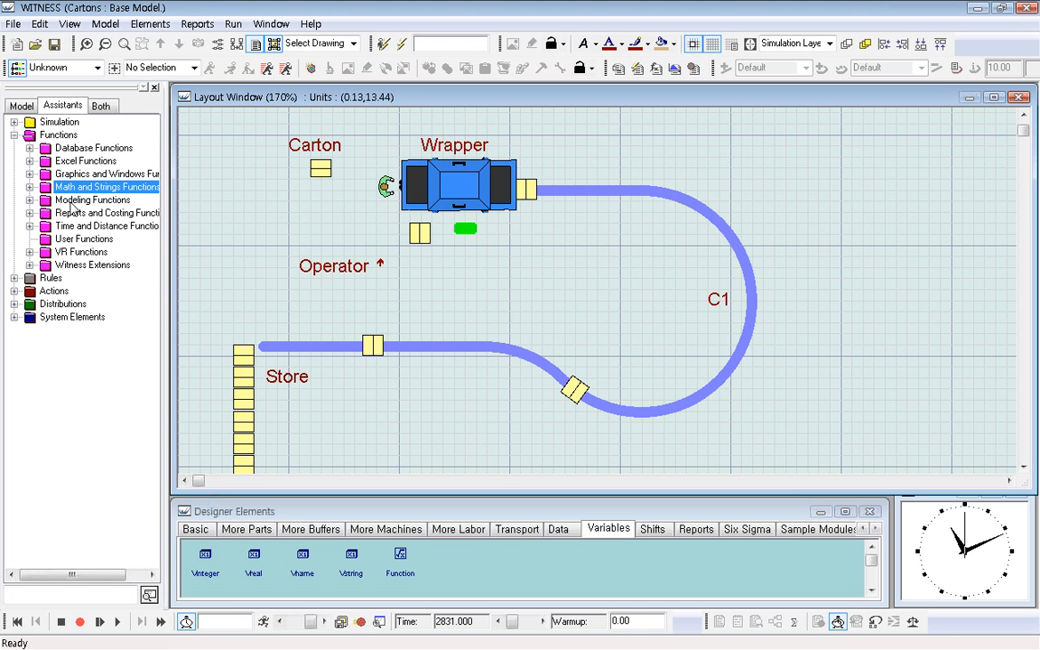
# Examine the Modeling Functions, reading the descriptions of NPARTS, NOPS, NWIP and NSHIP, and collapse the group
pyautogui.click(29, 199)
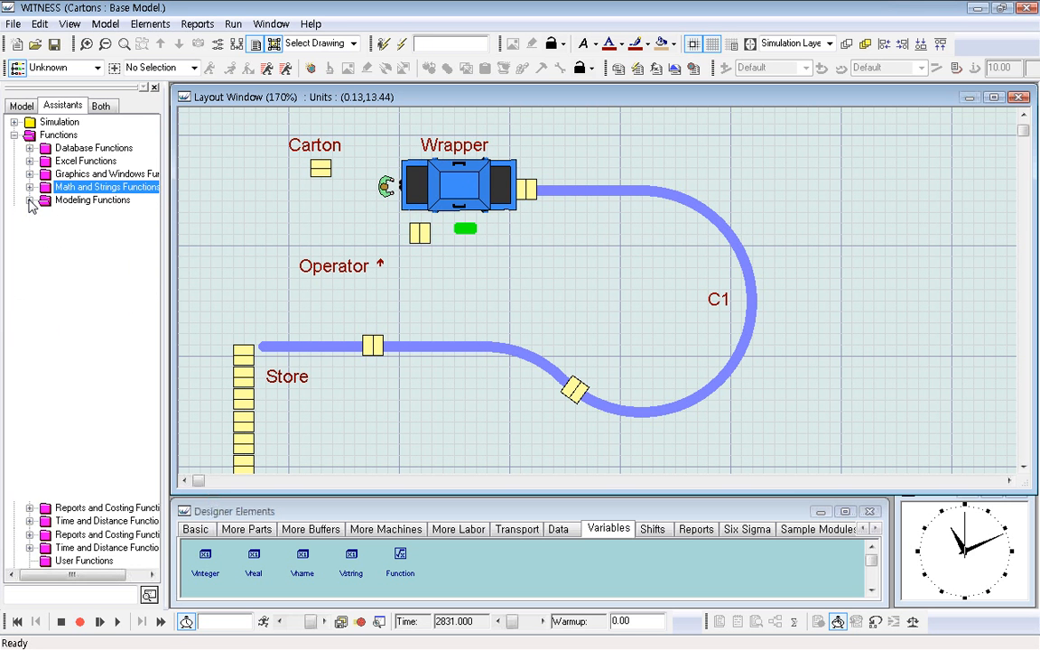
pyautogui.moveTo(152, 171); pyautogui.dragTo(154, 396)
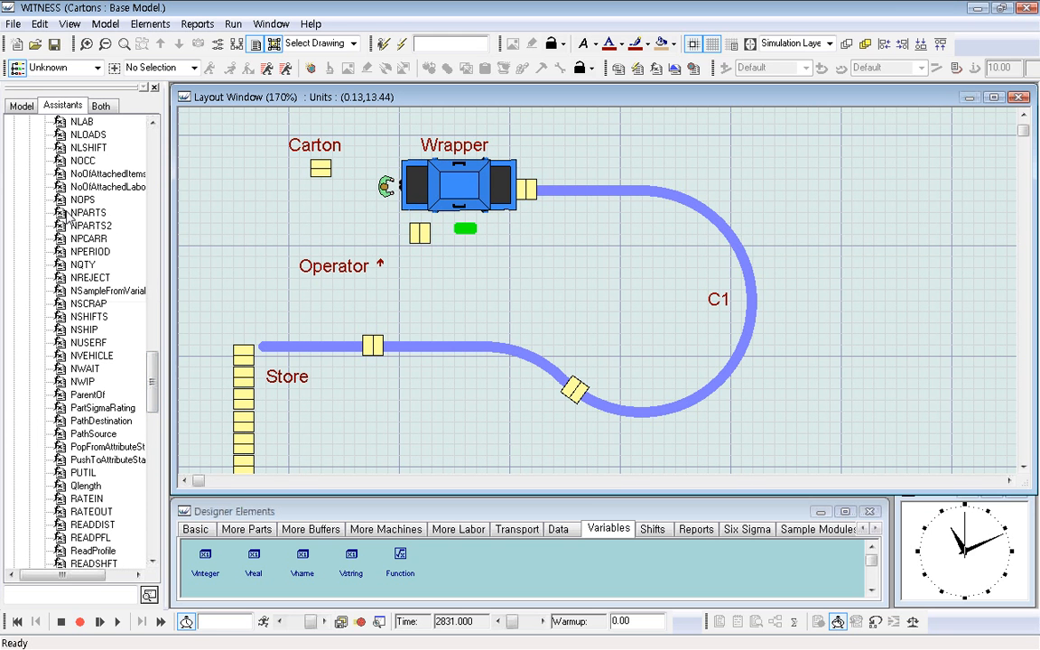
pyautogui.click(98, 214)
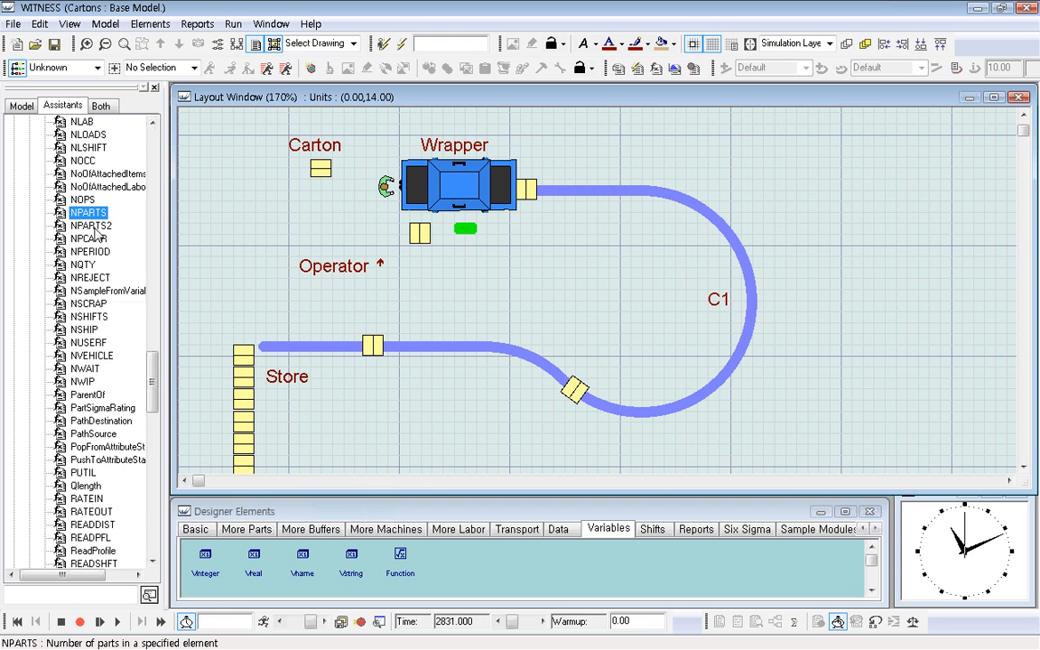
pyautogui.click(88, 201)
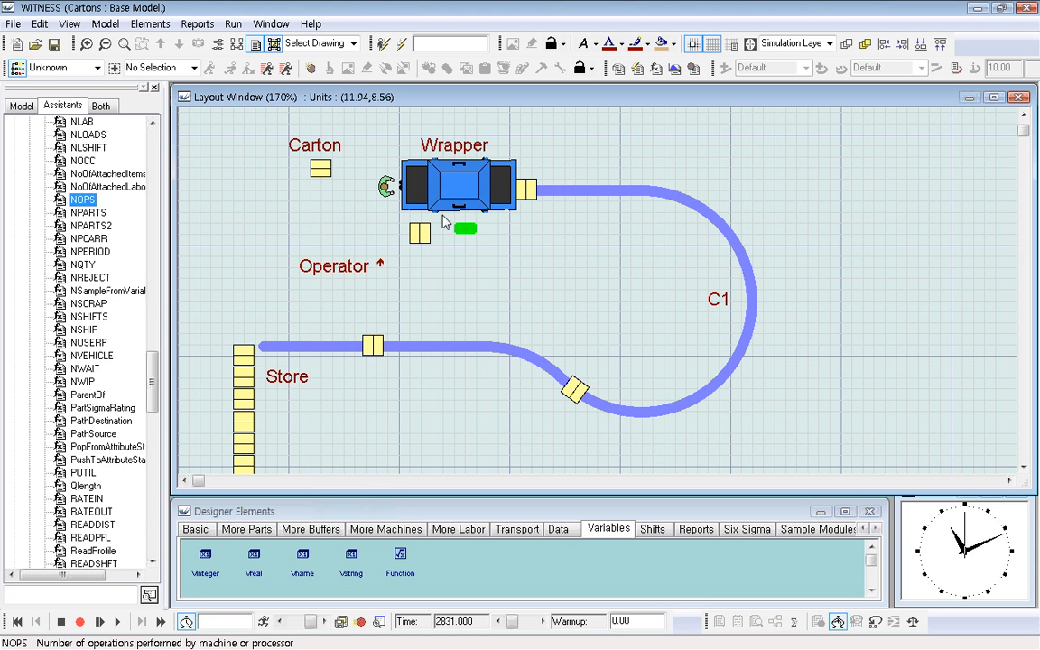
pyautogui.click(83, 382)
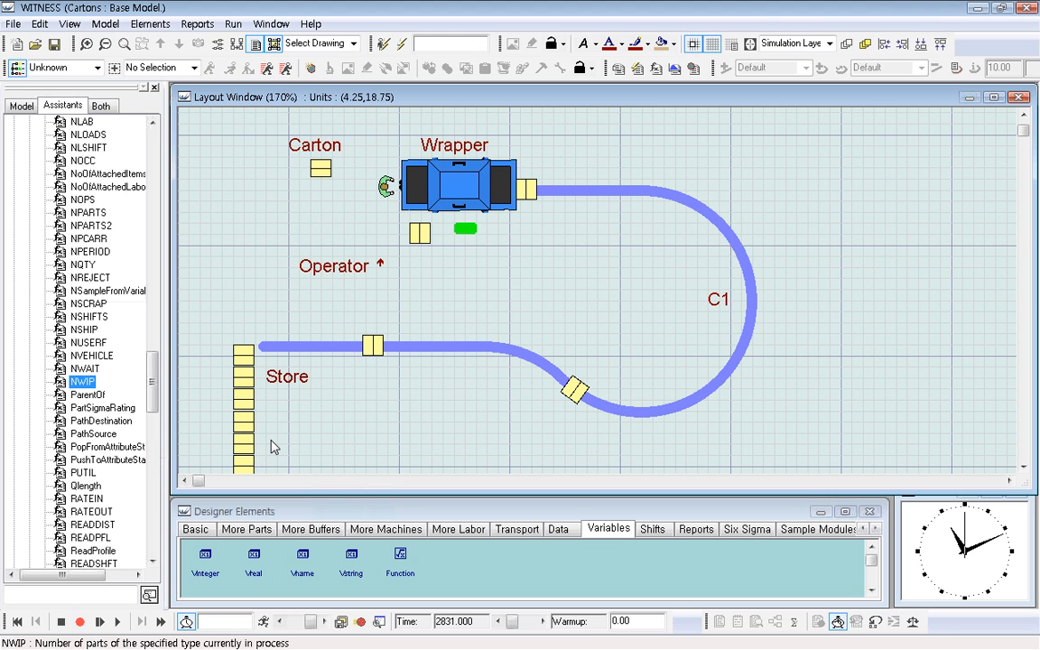
pyautogui.click(89, 330)
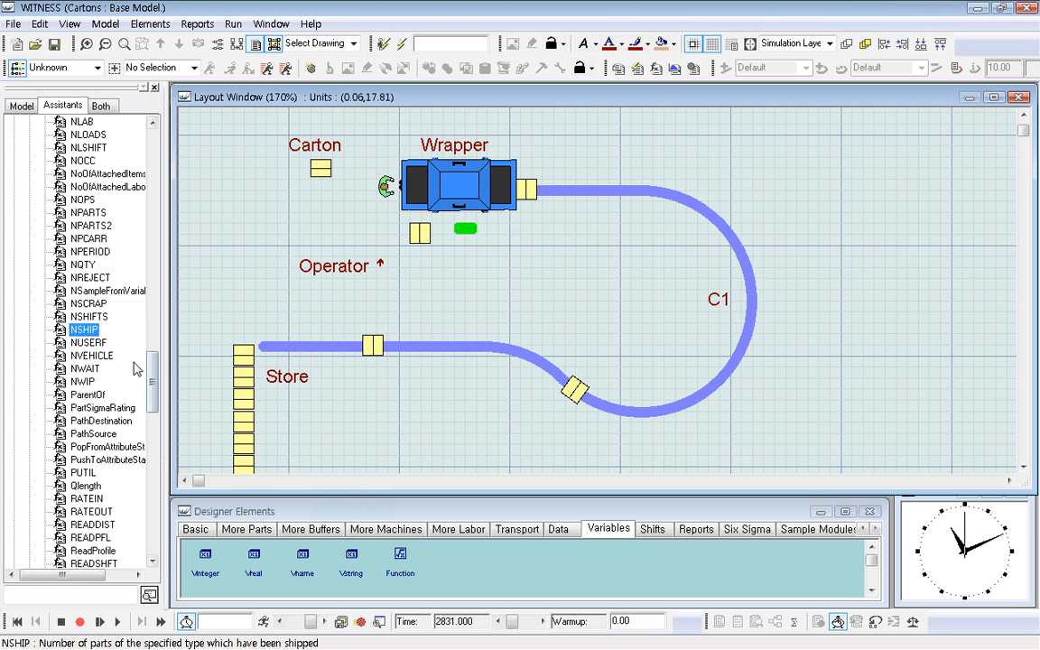
pyautogui.scroll(20, 72, 226)
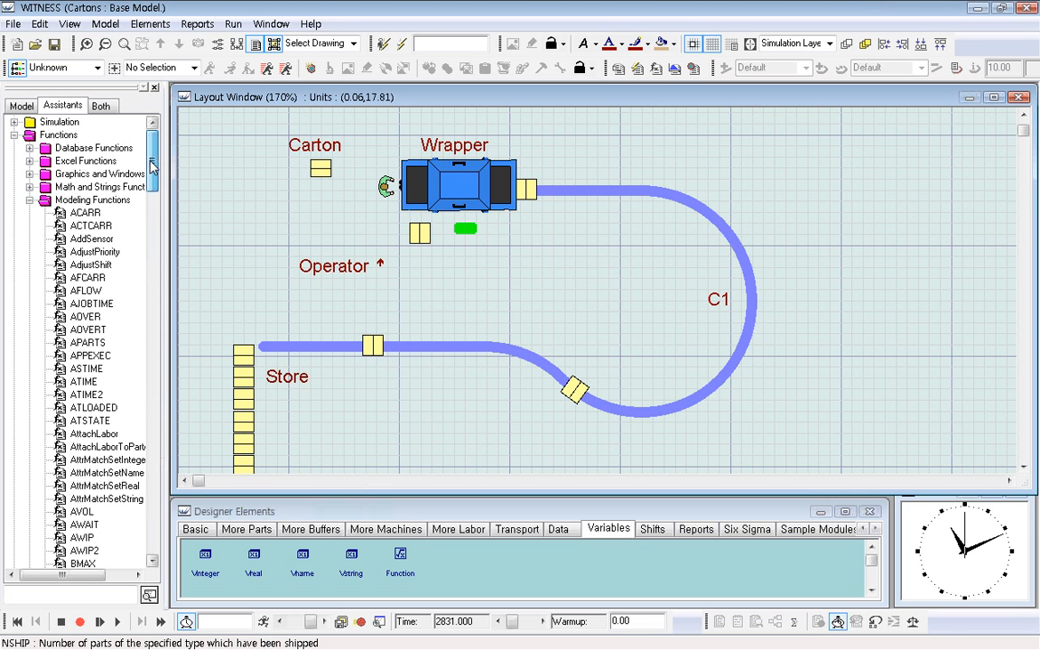
pyautogui.doubleClick(38, 199)
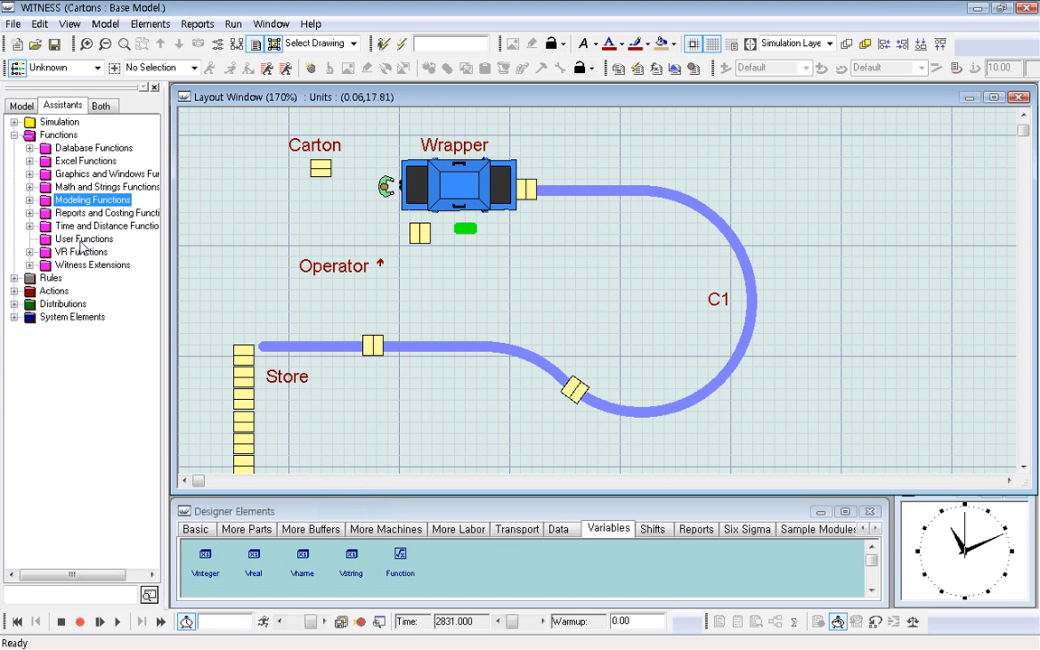
# Look through the VR Functions and Witness Extensions groups of the assistant tree
pyautogui.click(29, 253)
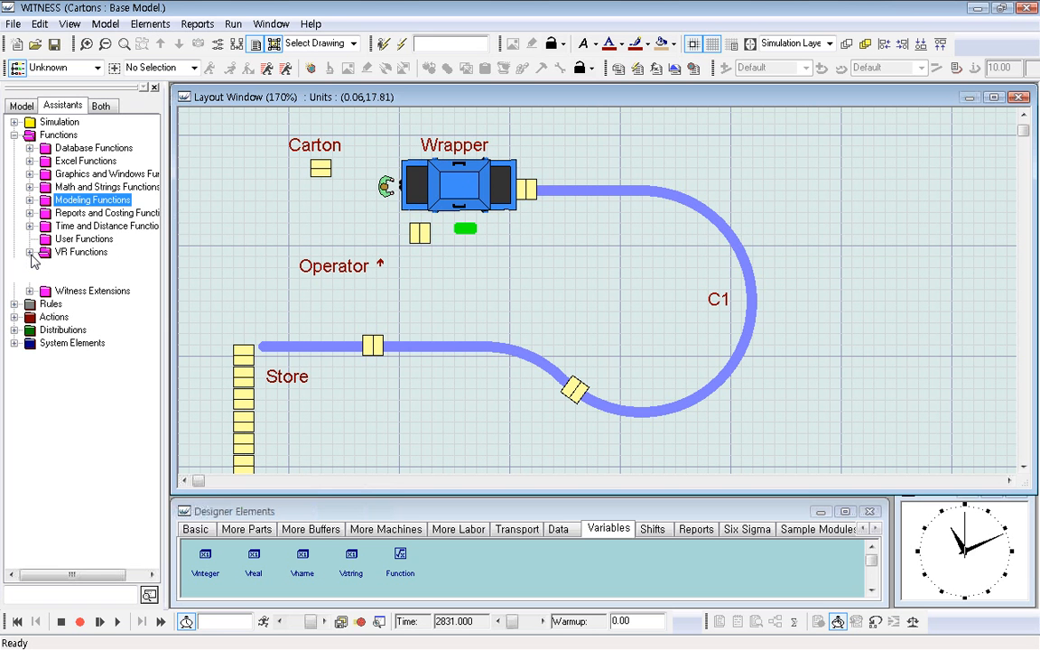
pyautogui.click(30, 253)
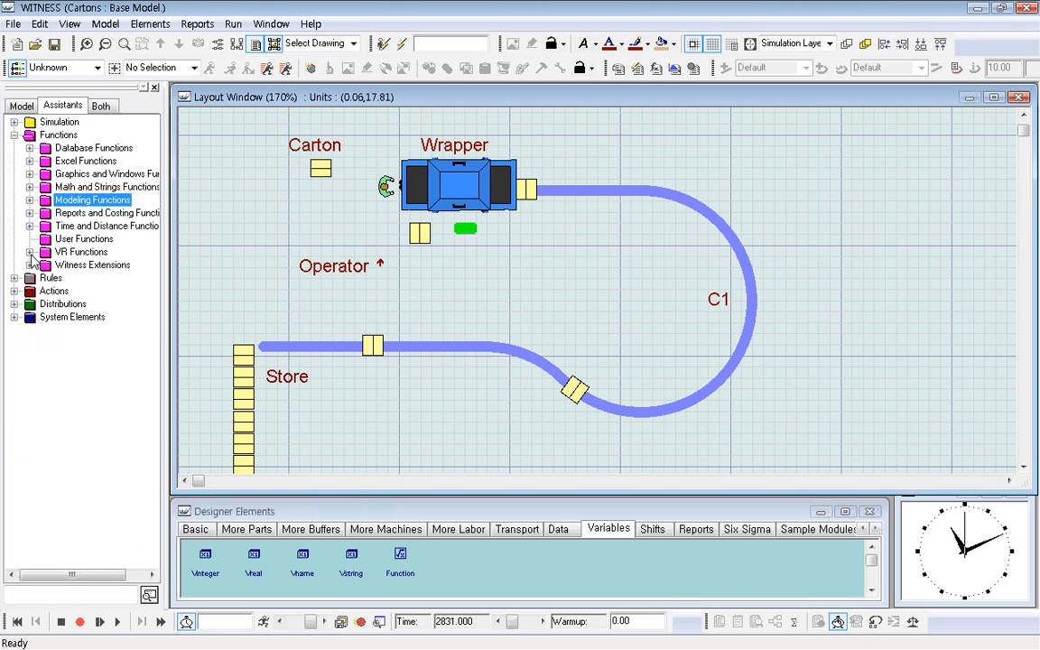
pyautogui.click(30, 265)
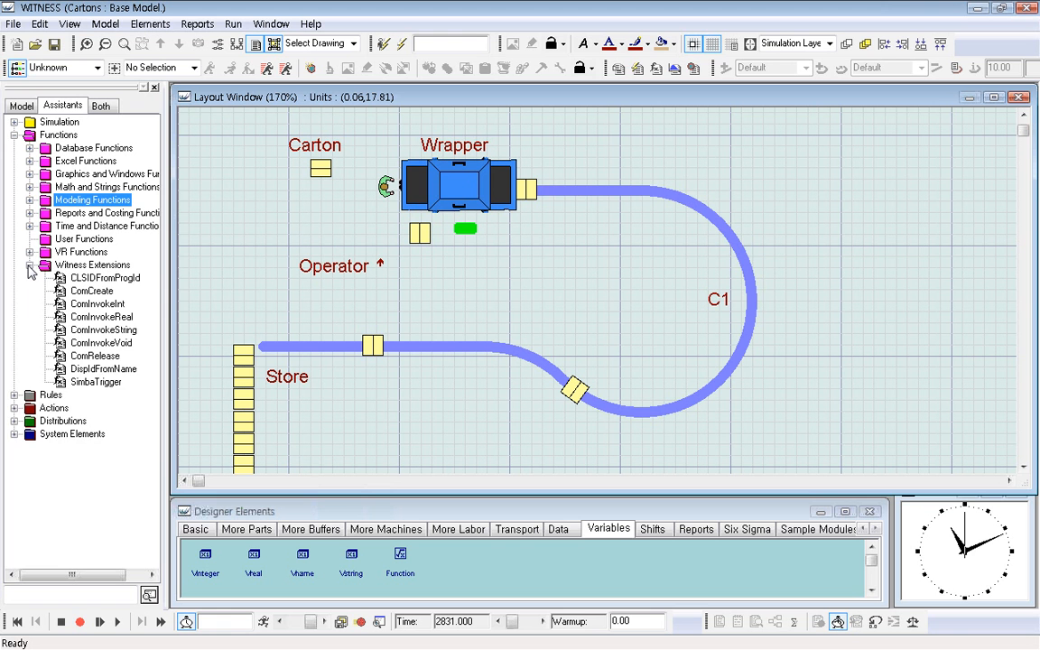
pyautogui.click(30, 266)
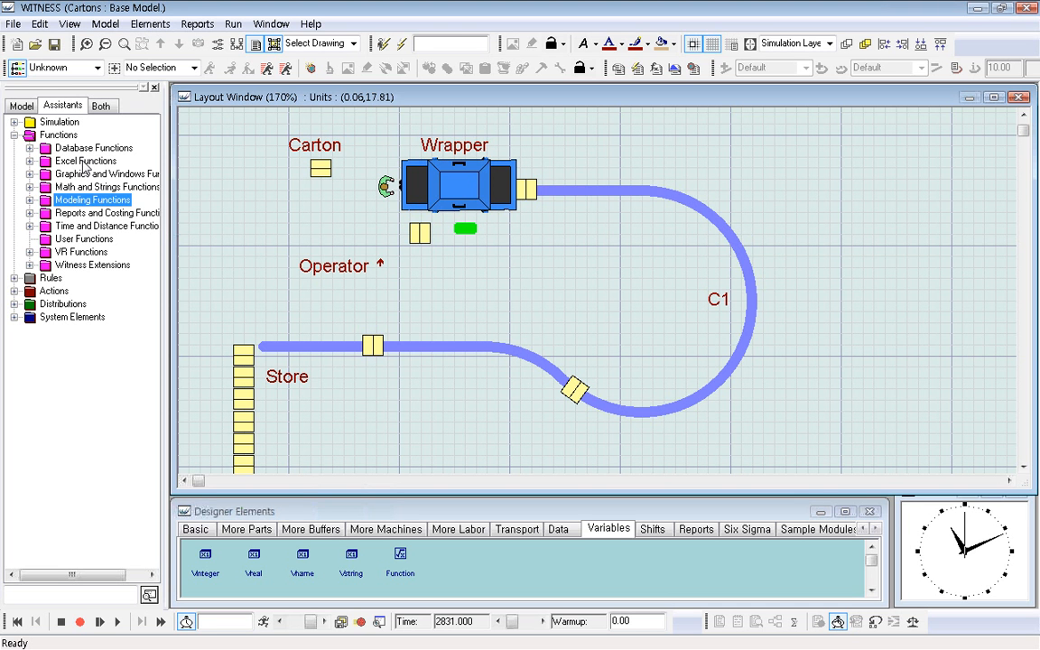
# Run the carton simulation to watch the cartons move through the model, and stop it
pyautogui.click(335, 408)
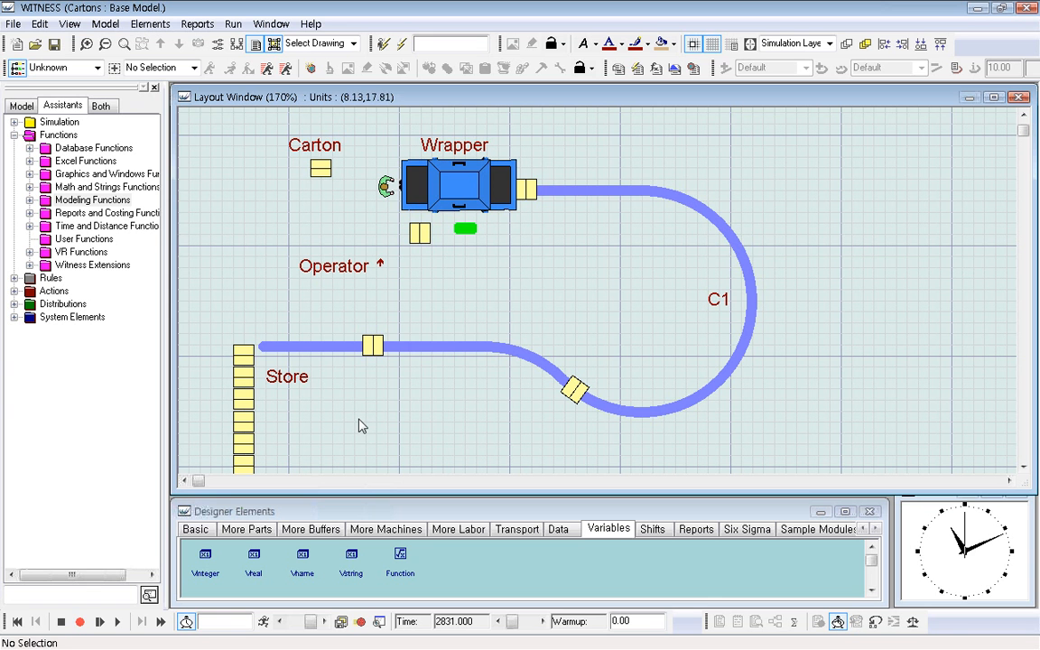
pyautogui.click(118, 621)
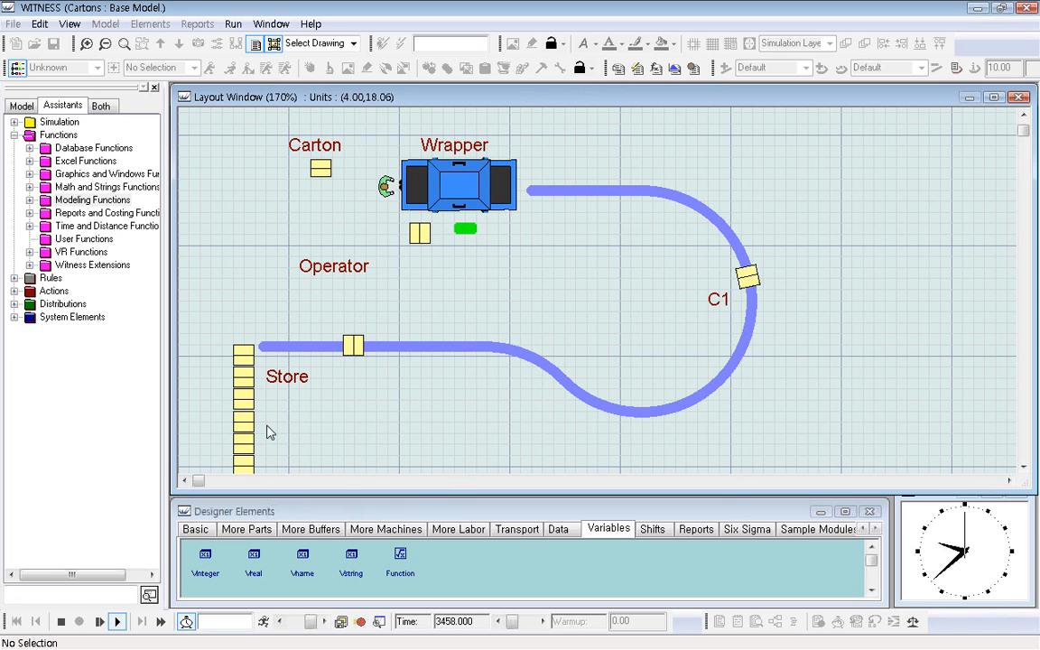
pyautogui.click(60, 622)
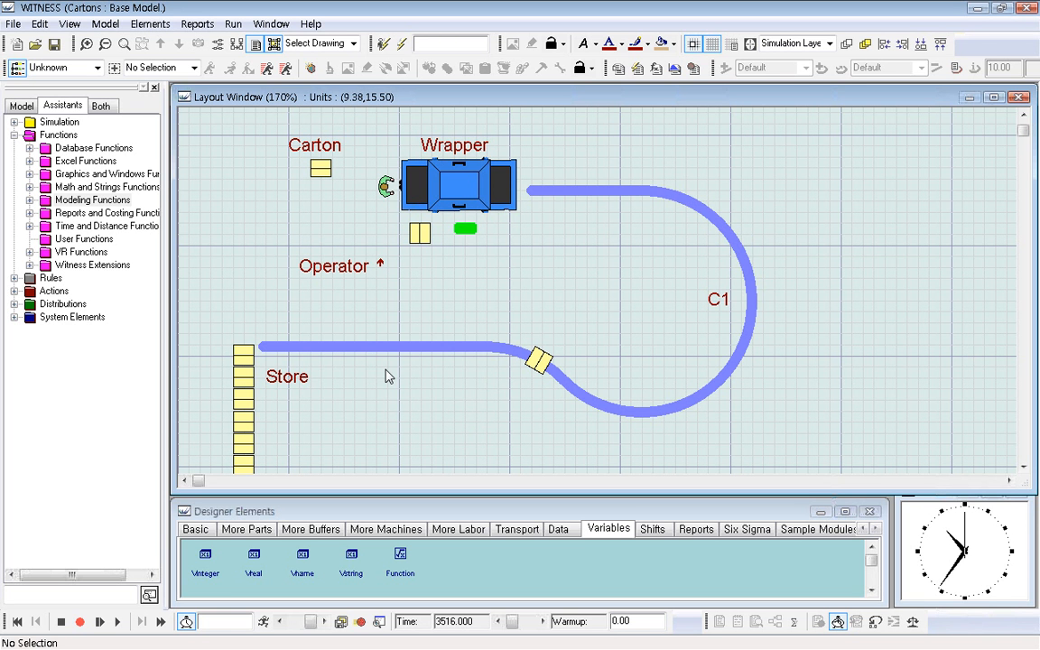
# Add an integer variable to the layout above and outside the conveyor's curve and name it Nwip_value
pyautogui.click(206, 559)
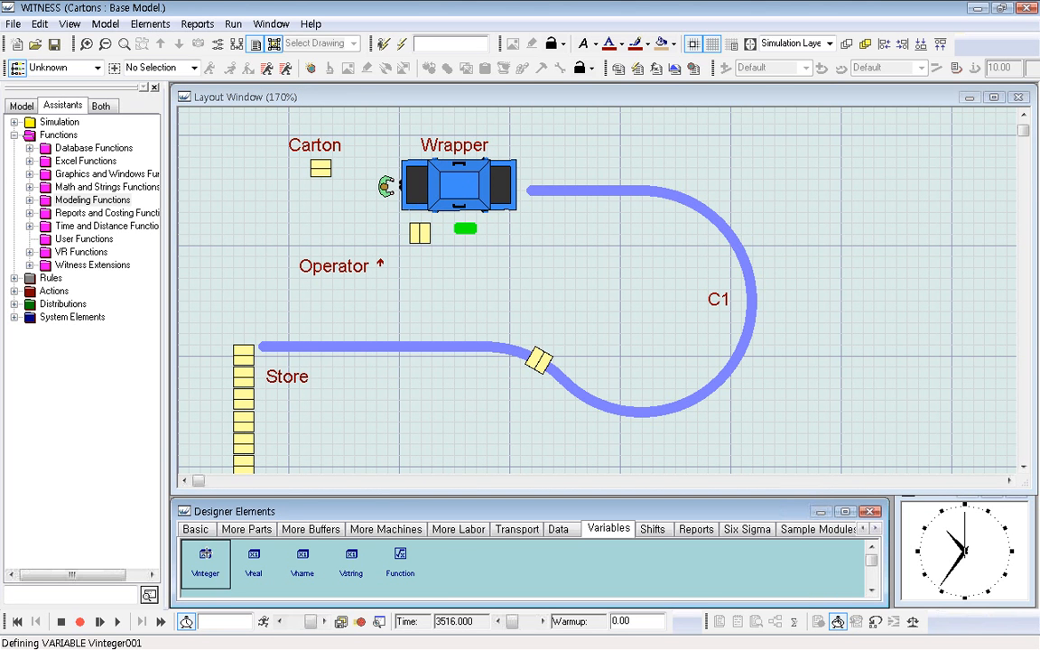
pyautogui.click(774, 151)
pyautogui.doubleClick(822, 165)
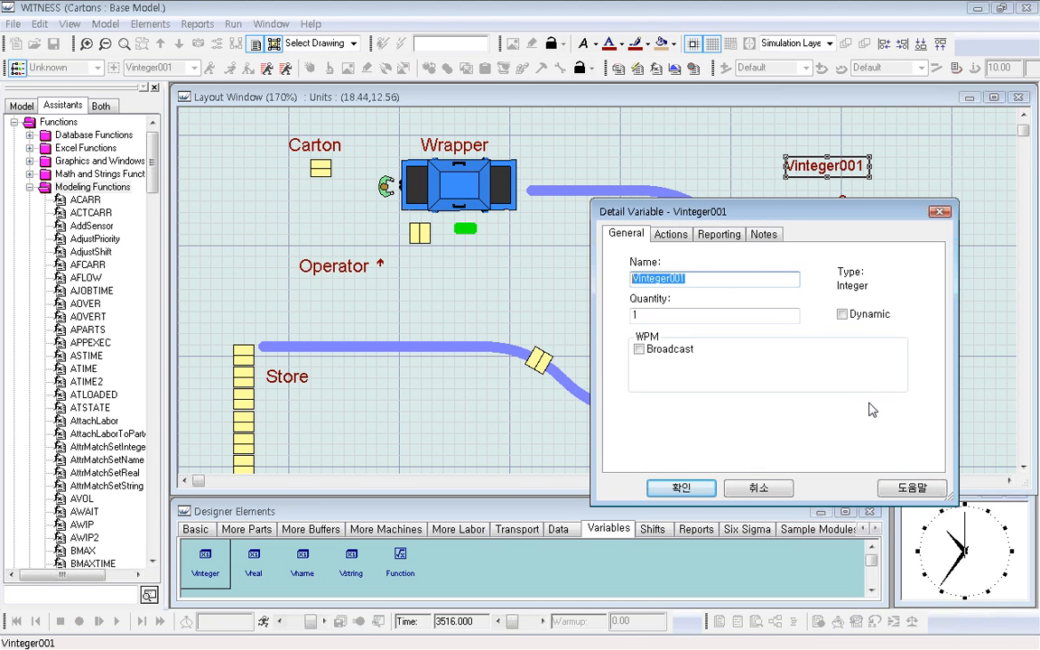
pyautogui.write('Nwip_value')
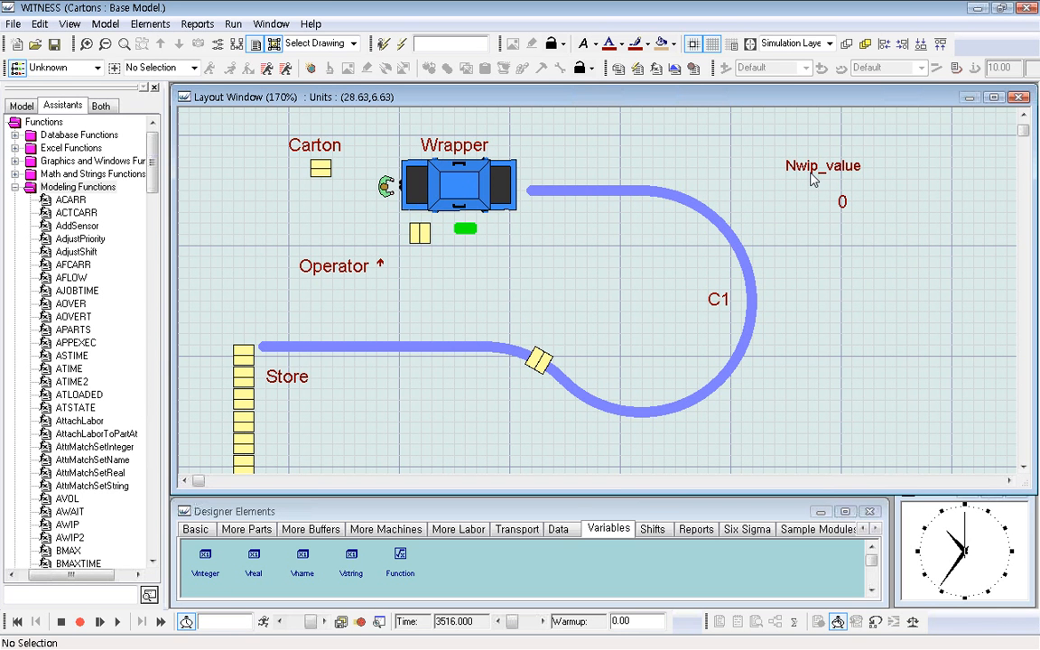
# Set the Carton part's Actions on Create to "nwip_value = nwip(carton)" and save the part's details
pyautogui.doubleClick(320, 168)
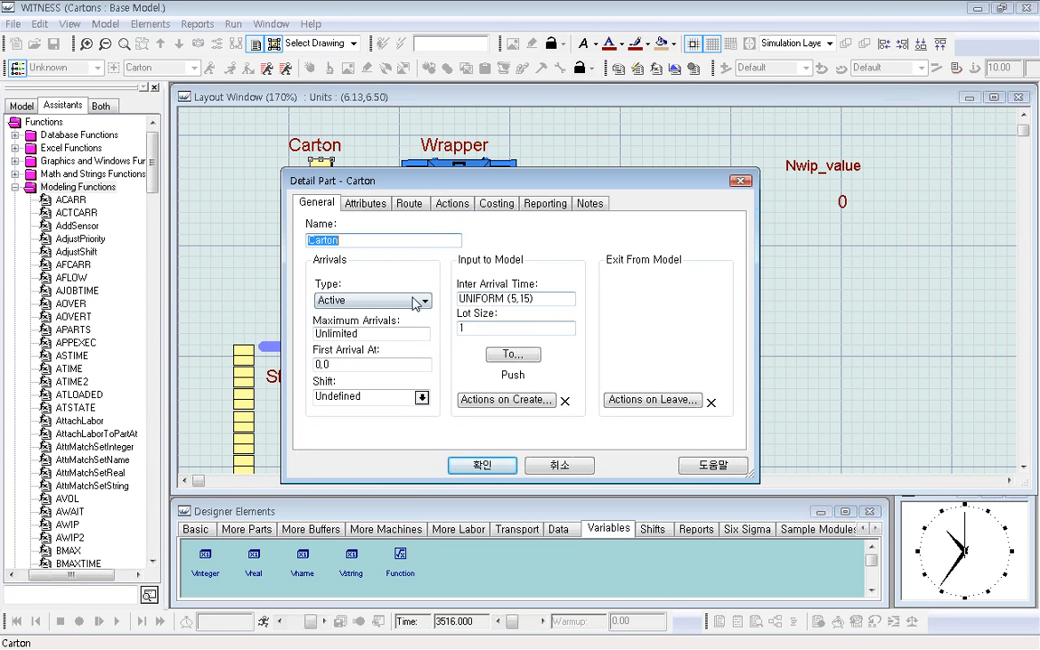
pyautogui.click(529, 406)
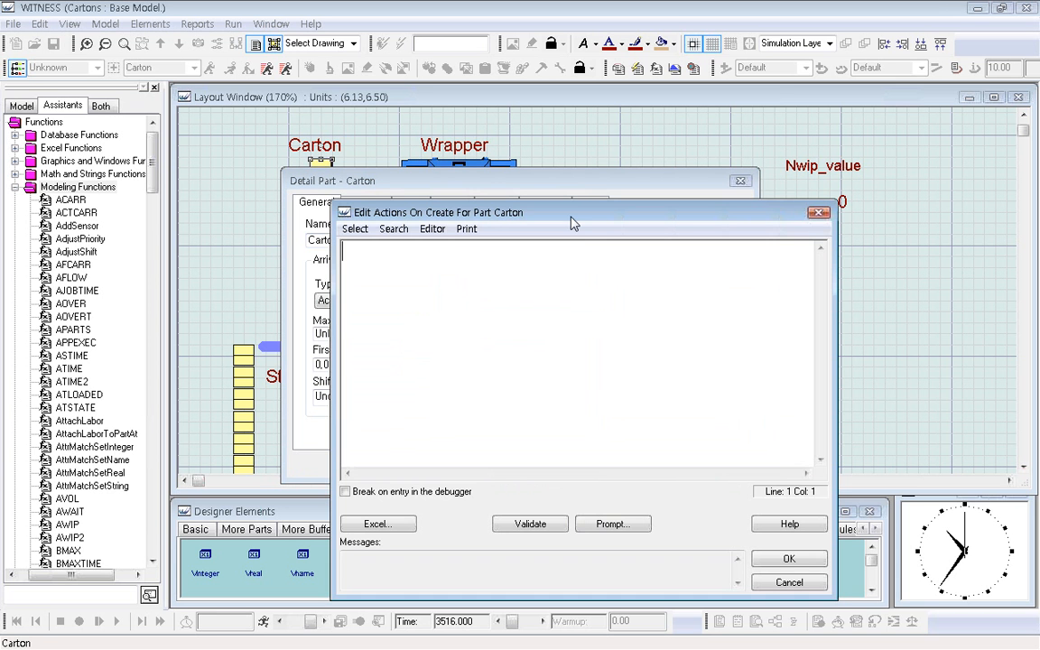
pyautogui.moveTo(572, 221); pyautogui.dragTo(784, 381)
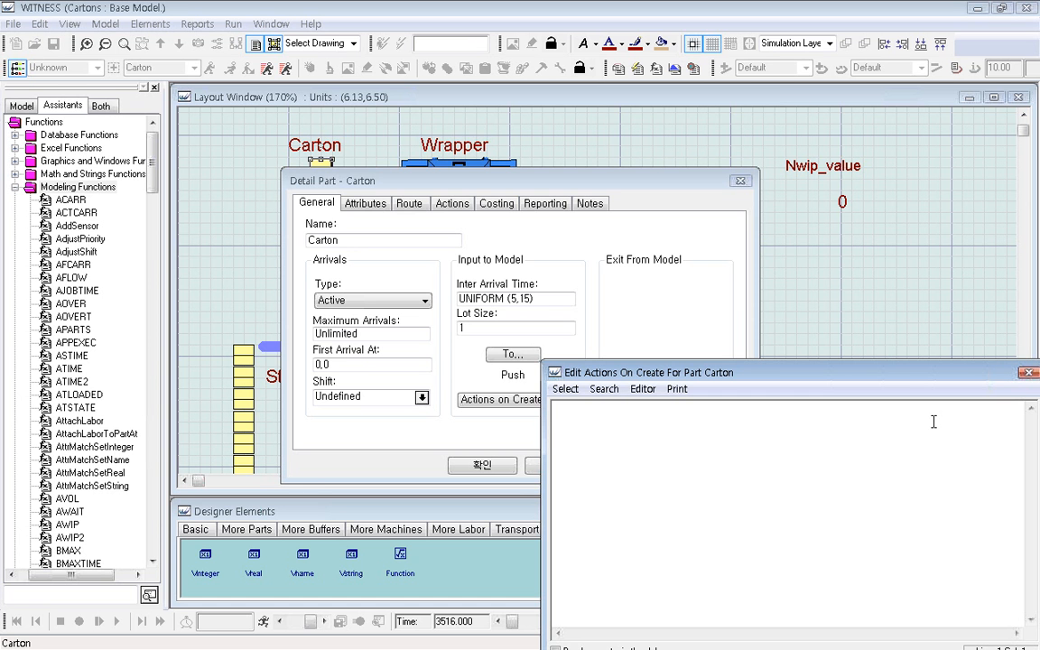
pyautogui.write('nwip')
pyautogui.write('(car')
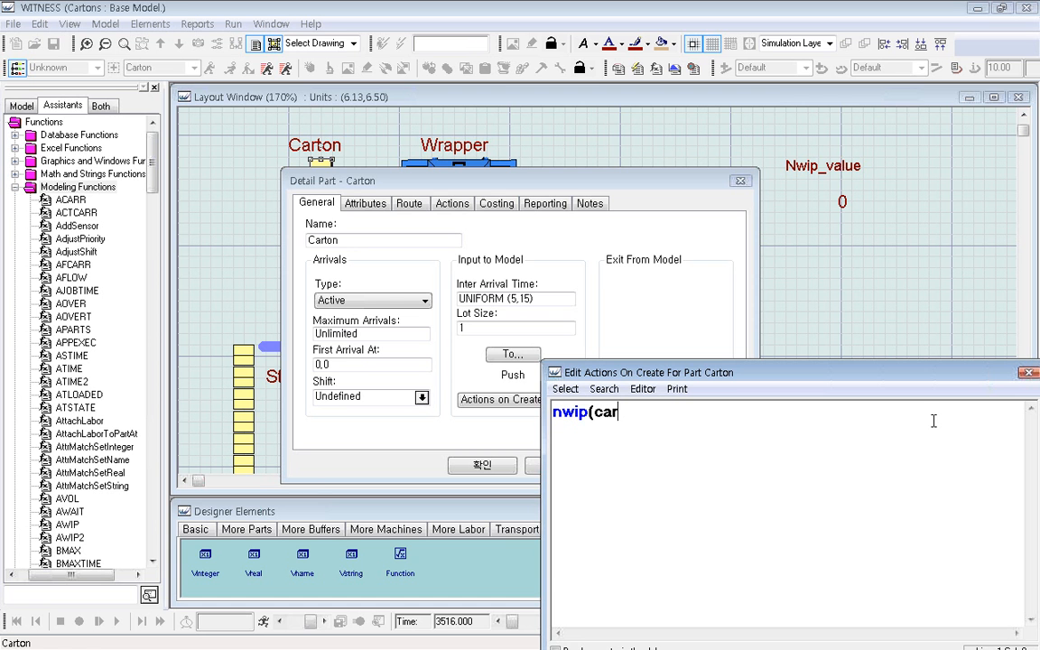
pyautogui.write('ton)')
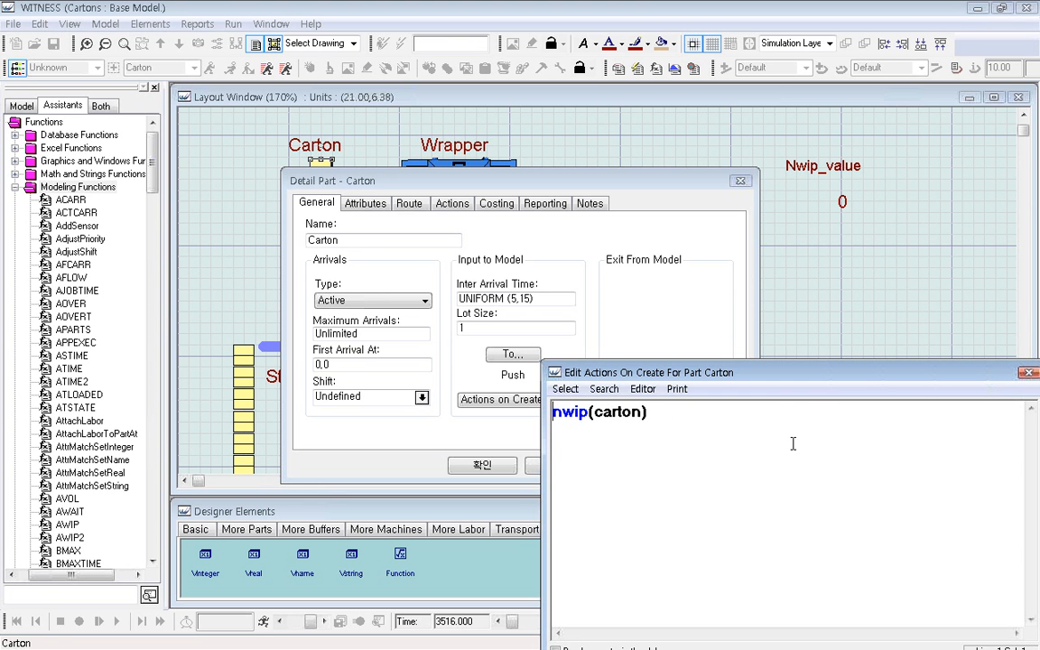
pyautogui.write('nwip')
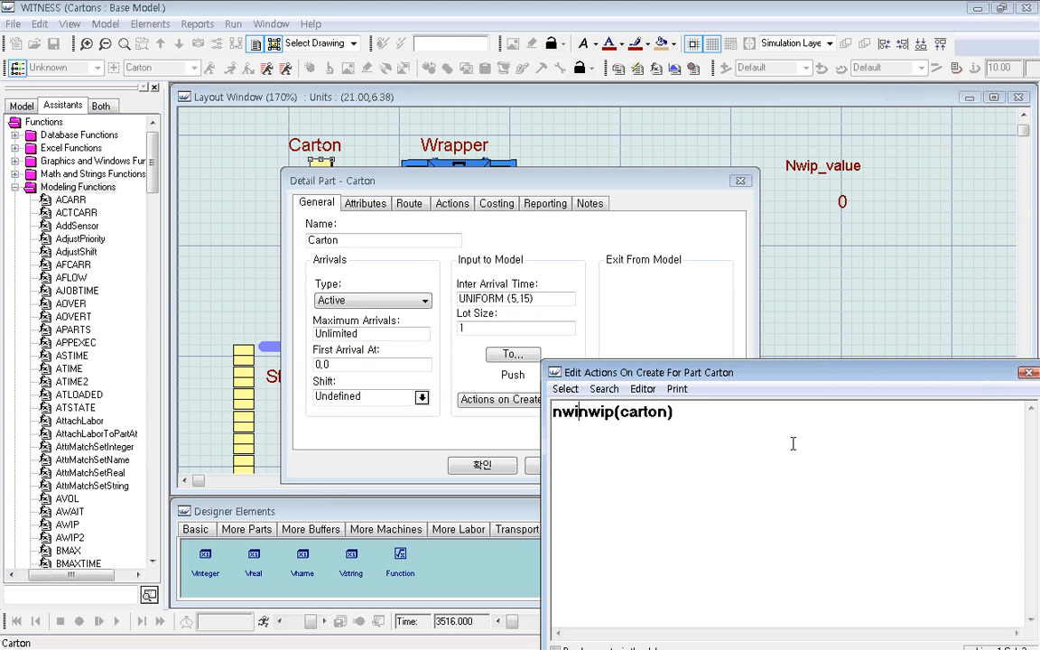
pyautogui.write('_value =')
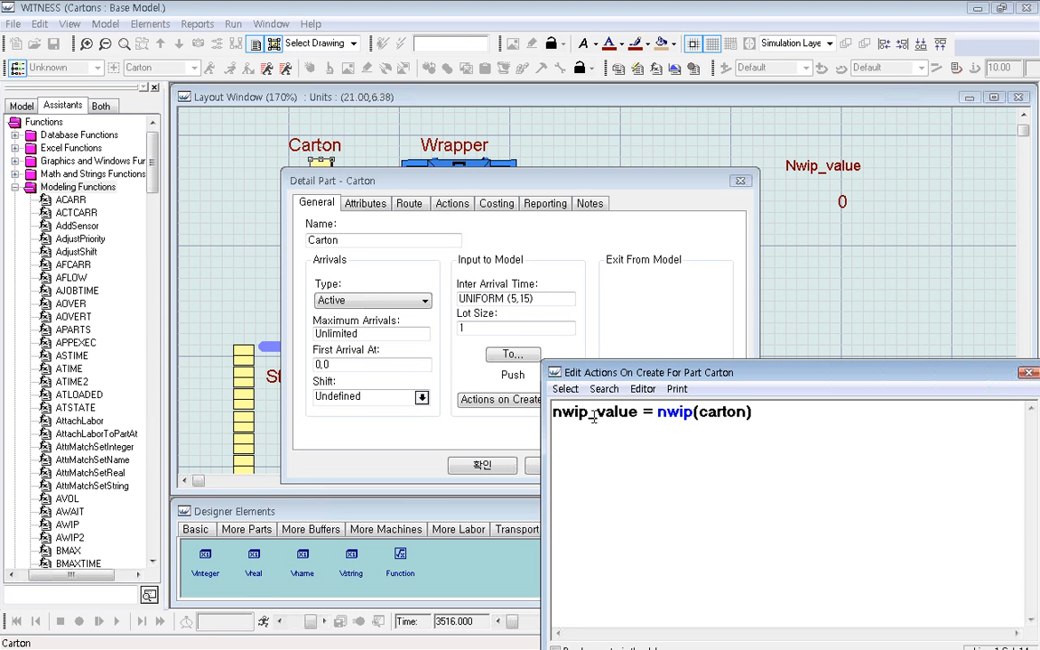
pyautogui.moveTo(698, 372); pyautogui.dragTo(586, 158)
pyautogui.click(888, 504)
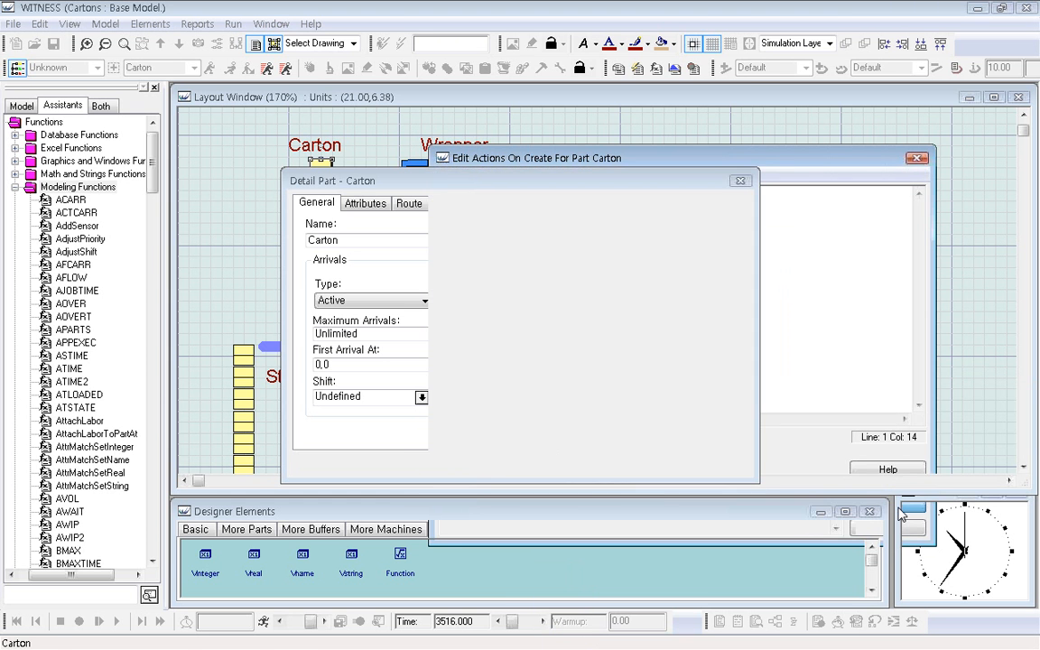
pyautogui.click(532, 460)
pyautogui.click(518, 461)
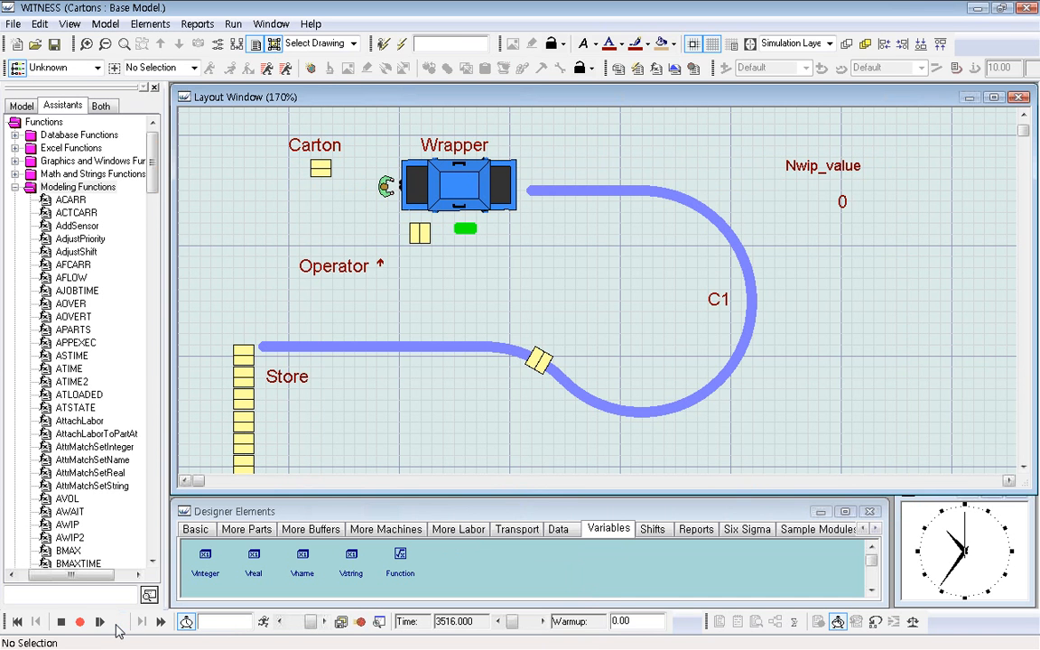
# Run the carton simulation to watch how Nwip_value updates, and stop it
pyautogui.click(101, 623)
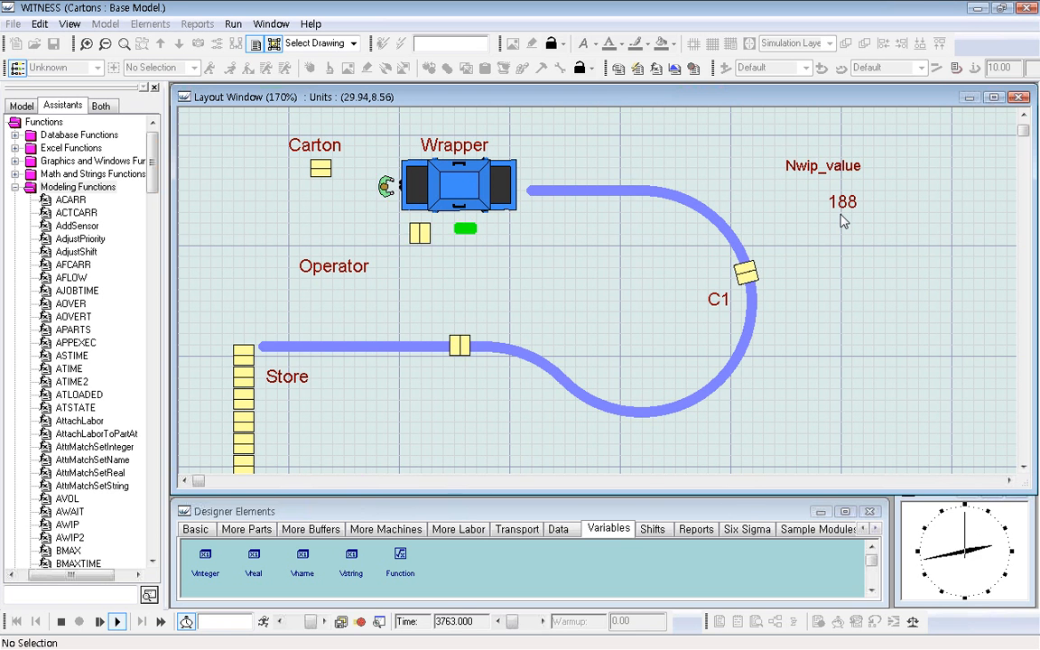
pyautogui.click(60, 621)
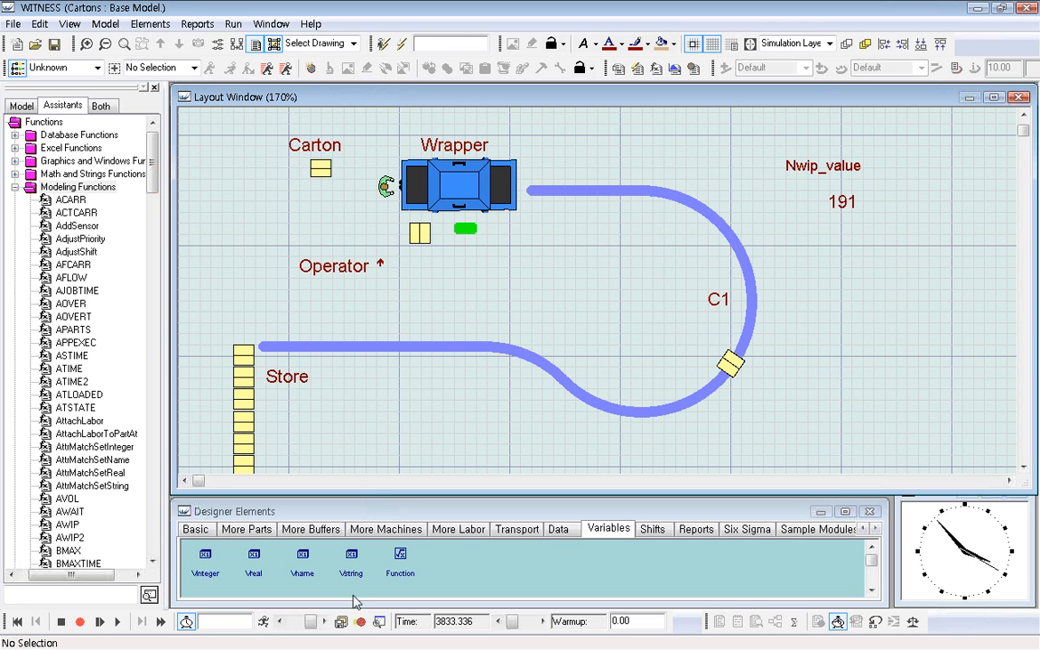
# Add a real variable to the layout directly below Nwip_value and name it Awip_value
pyautogui.click(258, 567)
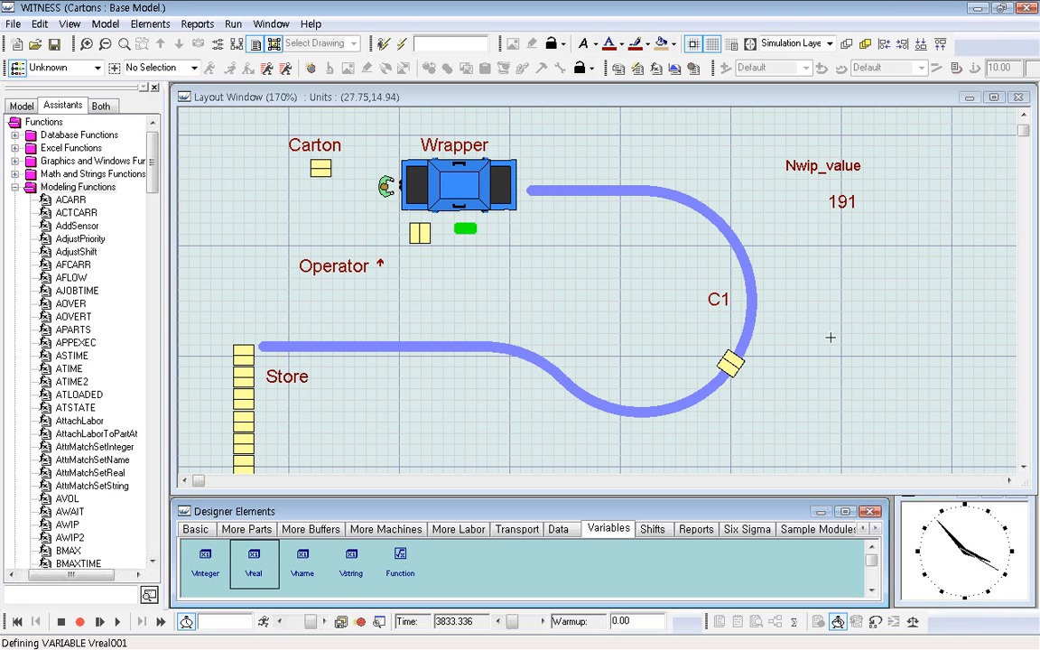
pyautogui.click(790, 246)
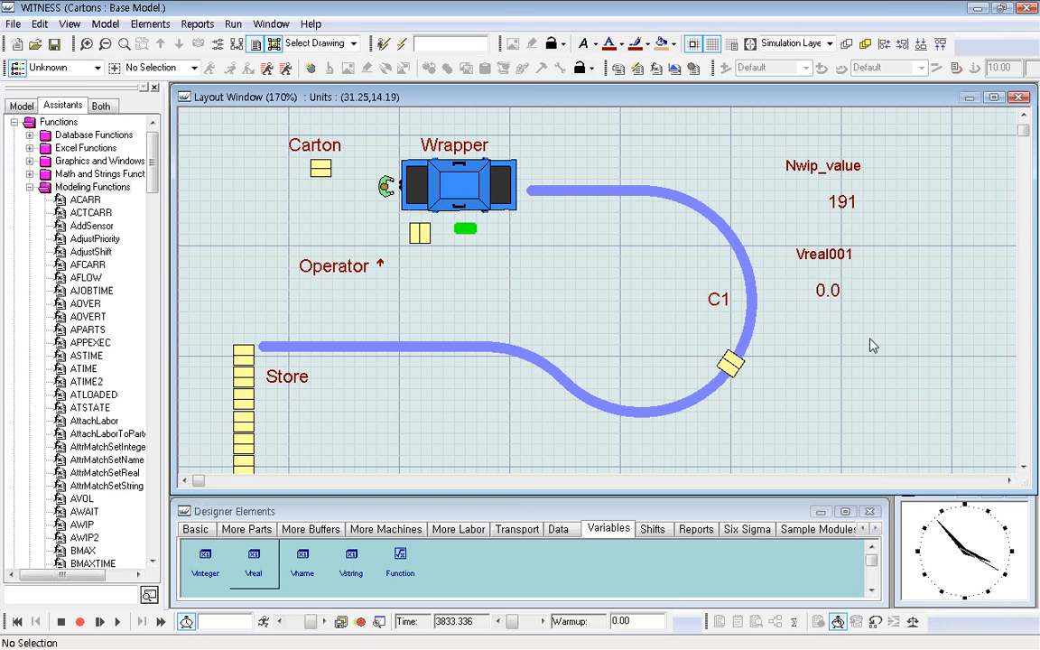
pyautogui.doubleClick(824, 271)
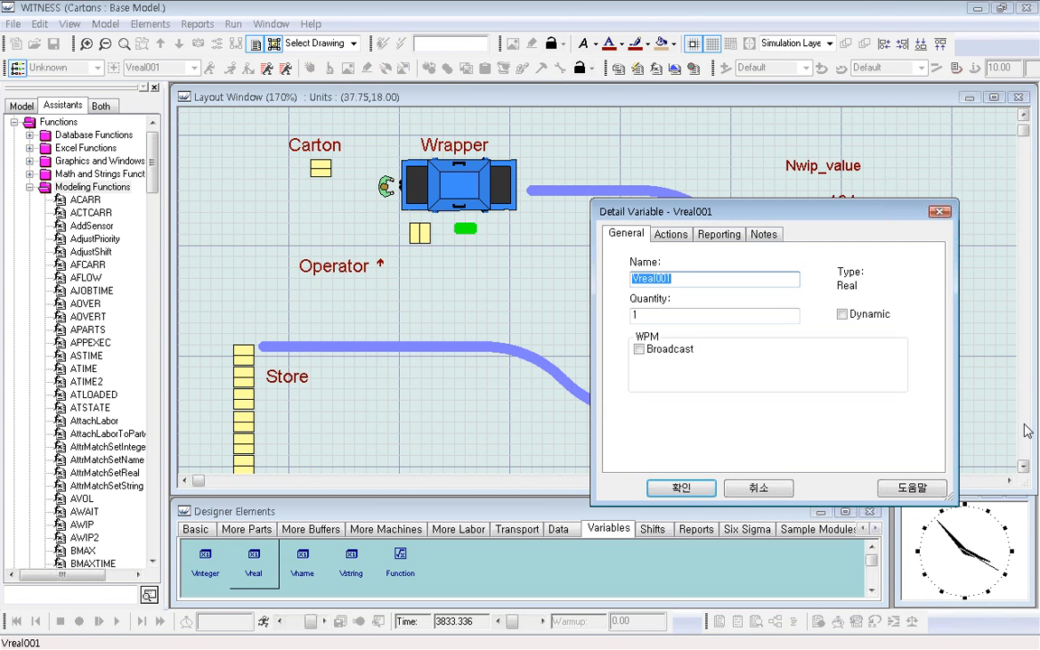
pyautogui.write('Awip_value')
pyautogui.click(681, 488)
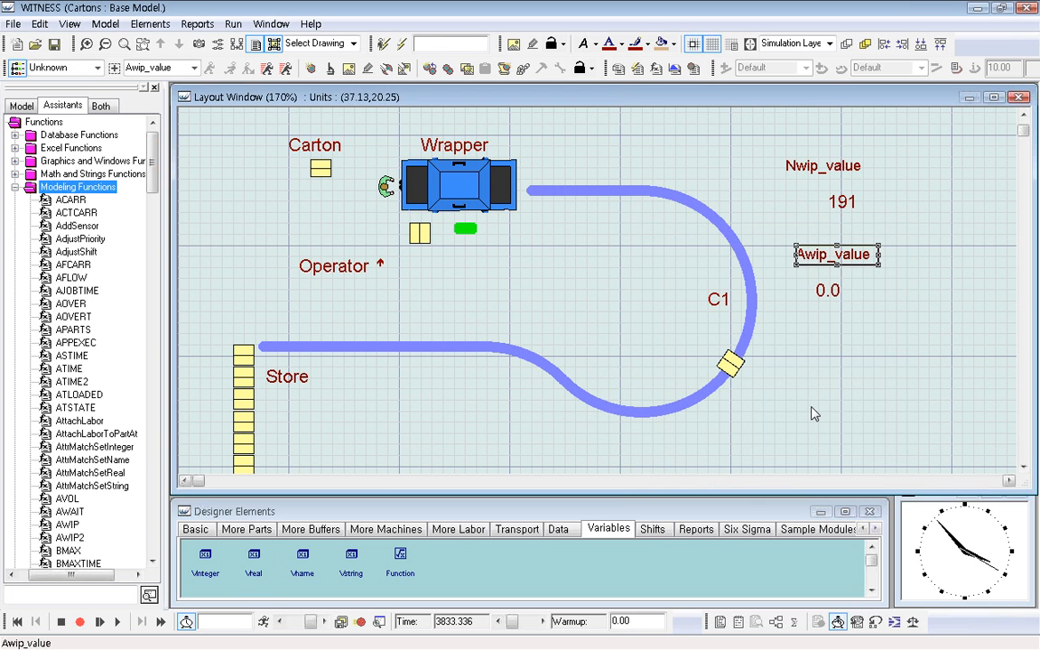
pyautogui.click(812, 414)
# In the Carton part's Actions on Create, duplicate the NWIP line and change the copy's variable to Awip_value
pyautogui.click(329, 177)
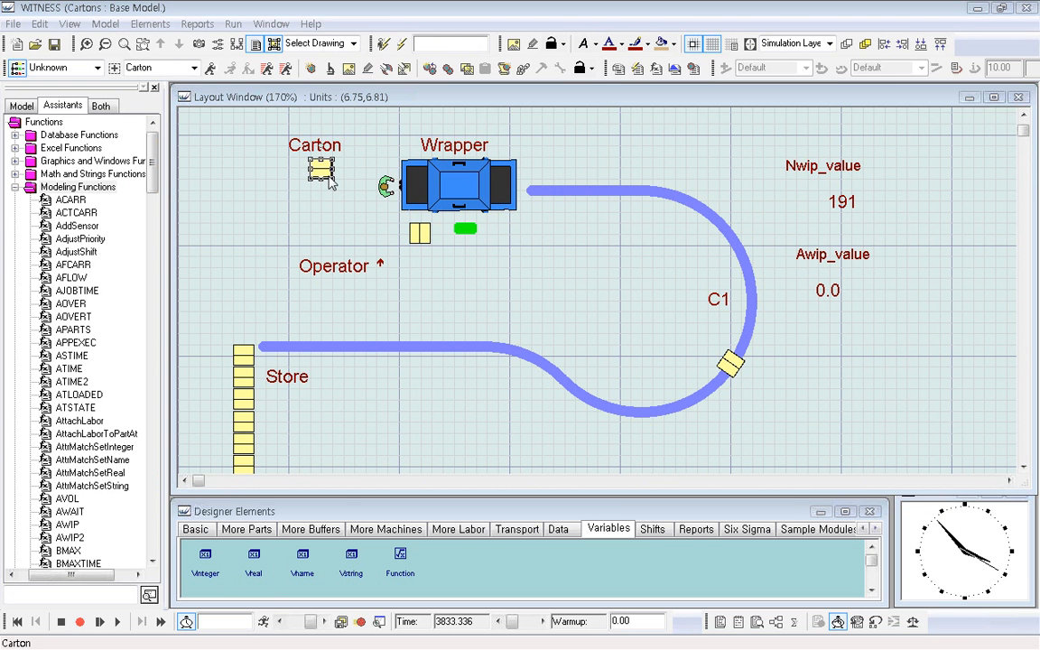
pyautogui.doubleClick(328, 177)
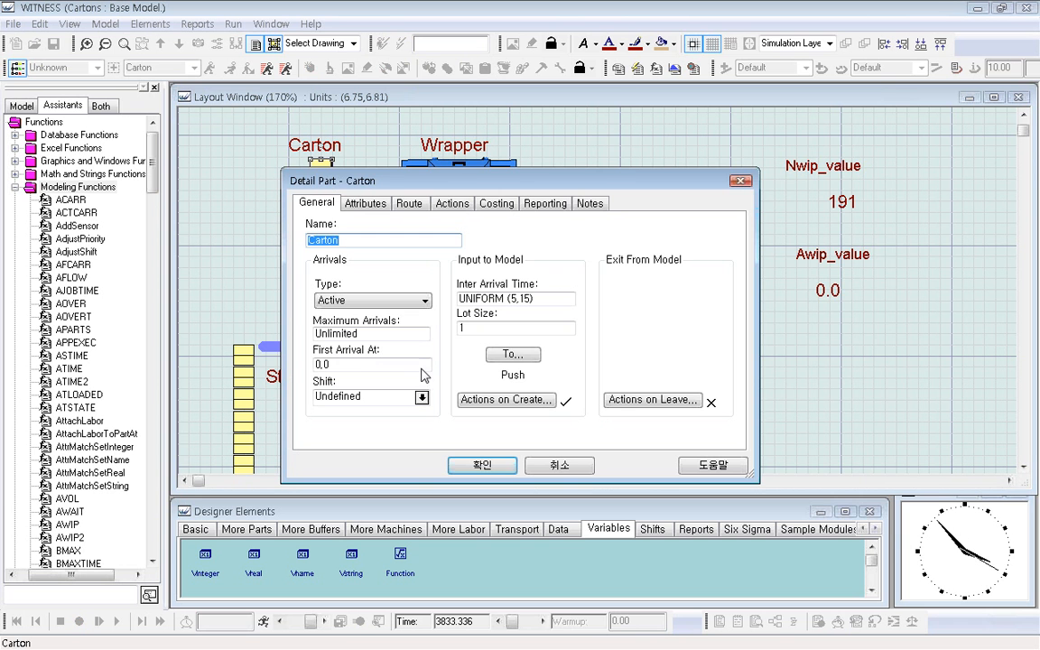
pyautogui.click(526, 403)
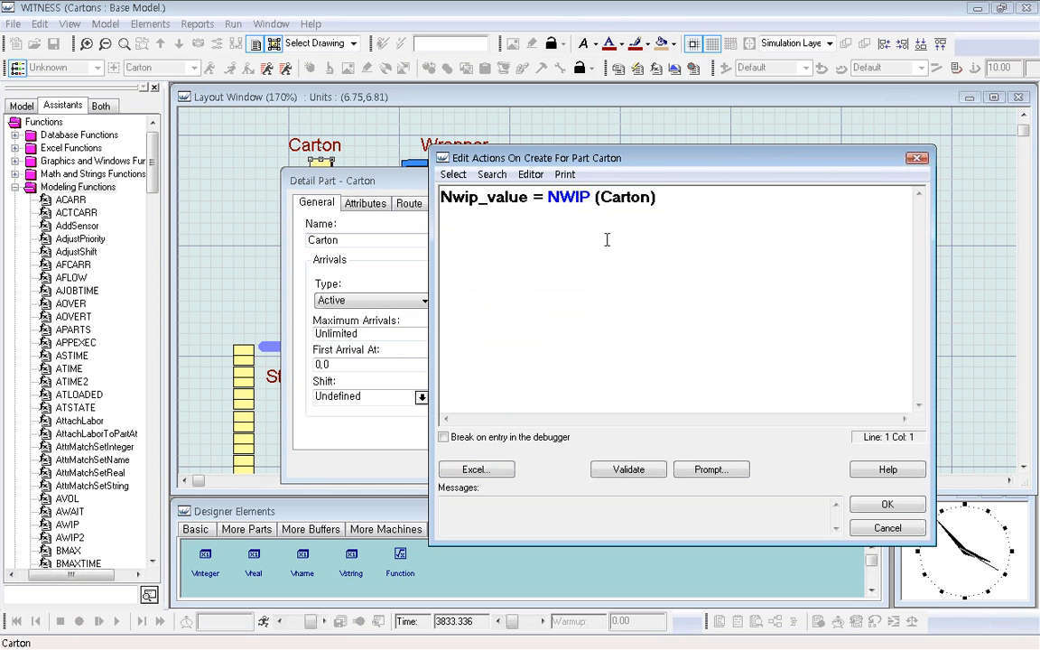
pyautogui.moveTo(657, 187)
pyautogui.mouseDown()
pyautogui.moveTo(656, 327)
pyautogui.moveTo(410, 359)
pyautogui.mouseUp()
pyautogui.rightClick(465, 360)
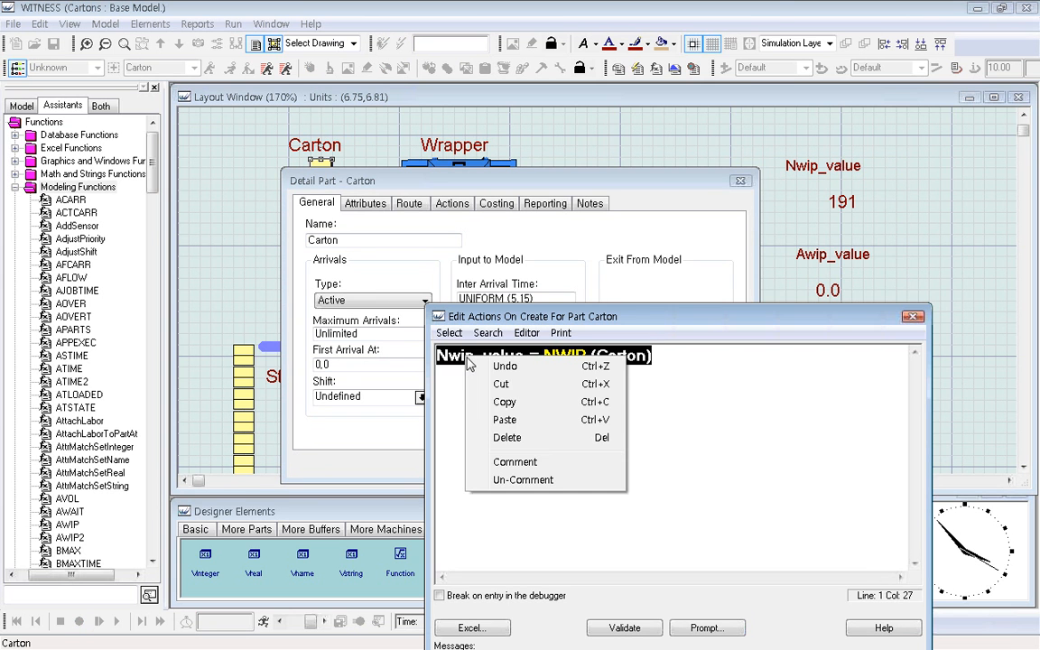
pyautogui.click(502, 404)
pyautogui.click(456, 379)
pyautogui.rightClick(505, 379)
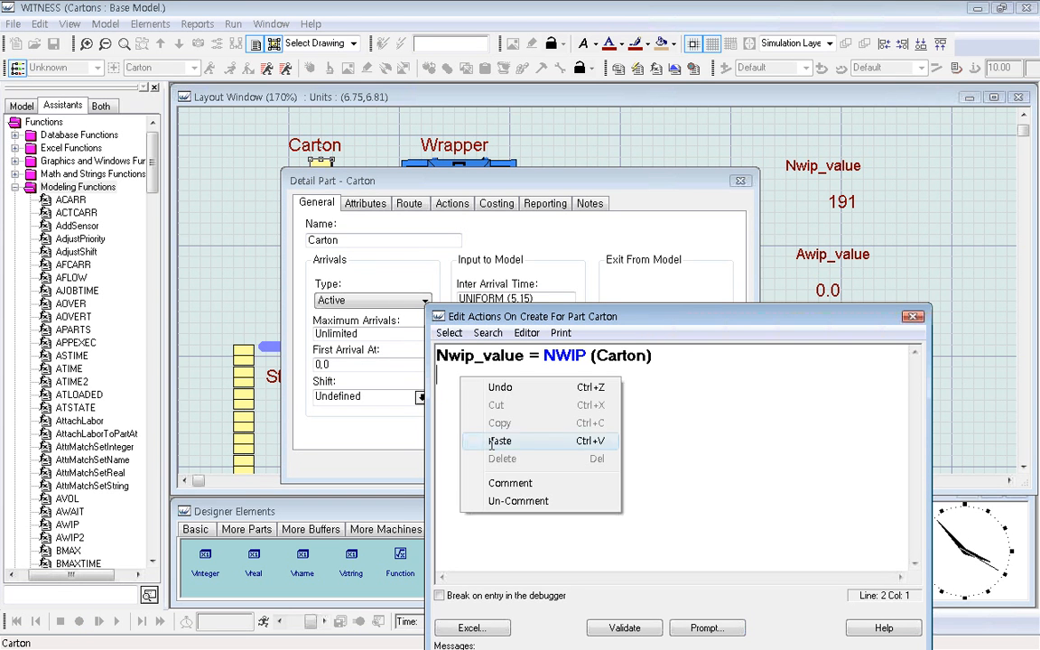
pyautogui.click(541, 435)
pyautogui.click(439, 387)
pyautogui.press('Delete')
pyautogui.write('Awip_value = NWIP (Carton')
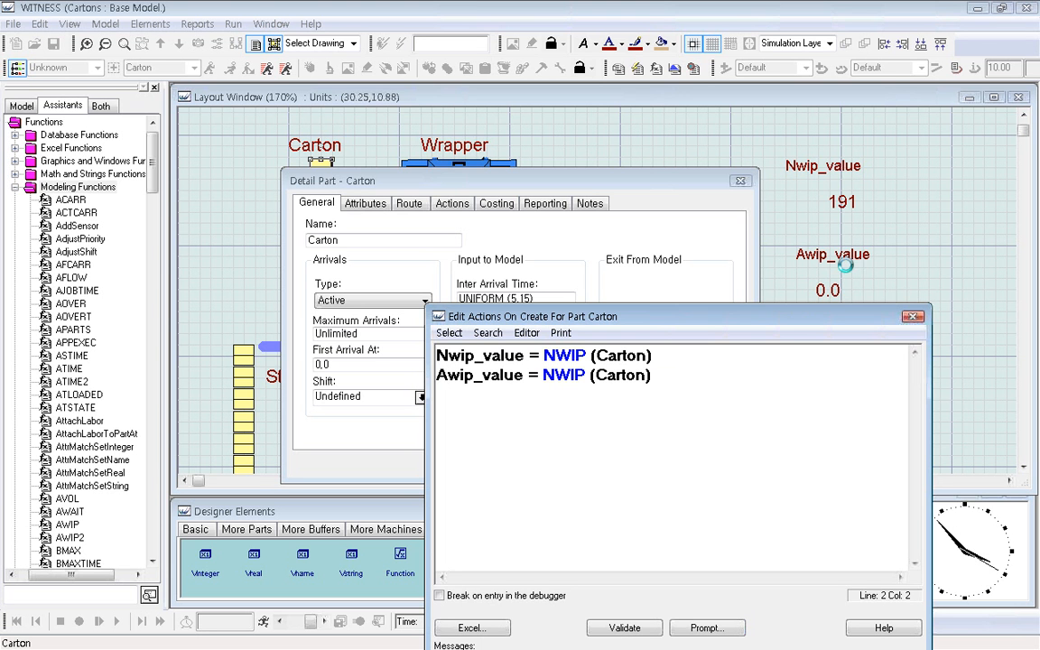
# Change the second line to "Awip_value = AWIP (Carton)", accept the create actions and close the Carton part's details
pyautogui.moveTo(544, 376); pyautogui.dragTo(553, 376)
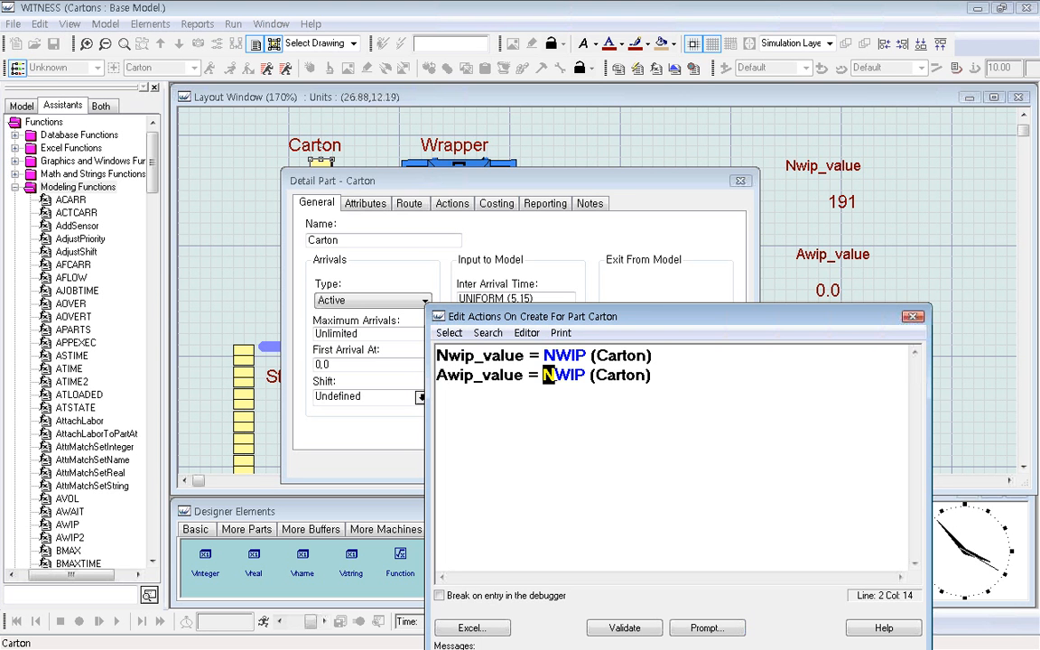
pyautogui.write('A')
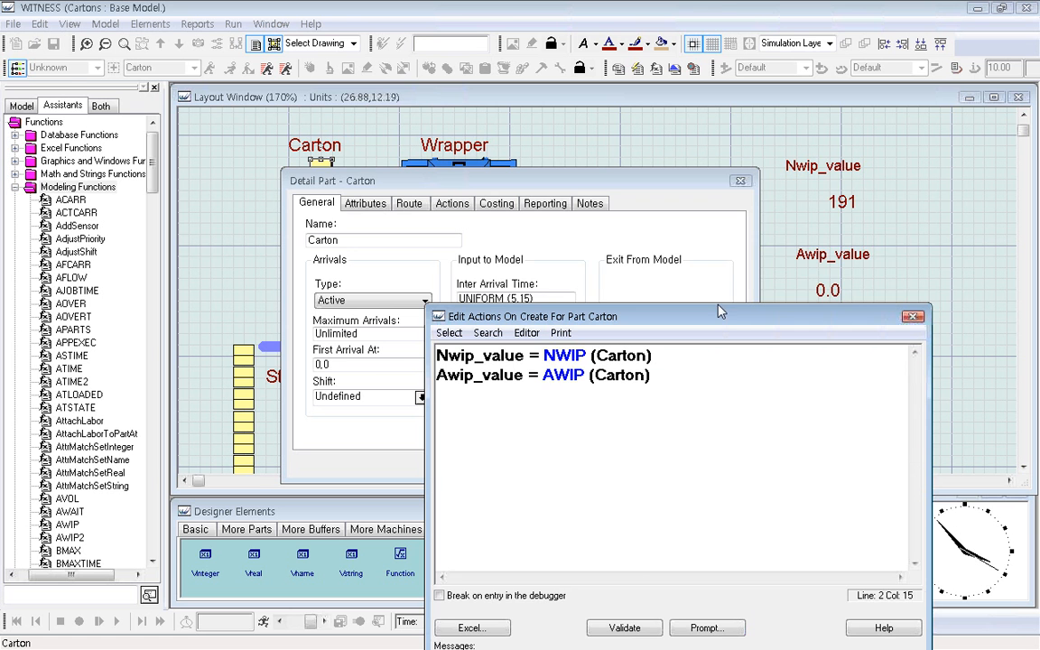
pyautogui.moveTo(720, 319); pyautogui.dragTo(720, 212)
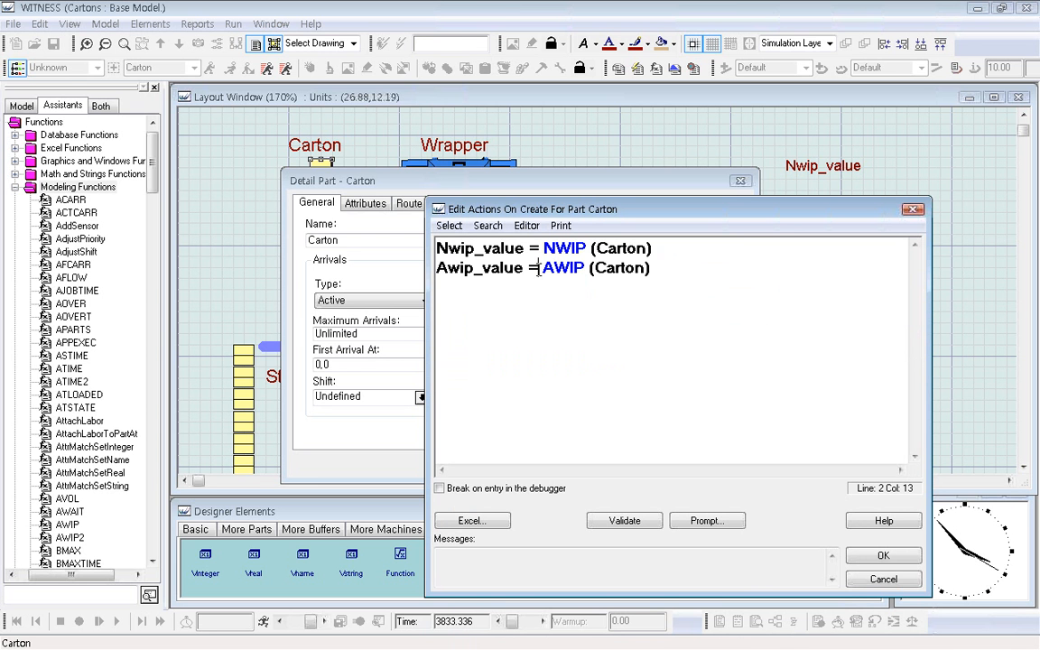
pyautogui.moveTo(540, 268); pyautogui.dragTo(652, 269)
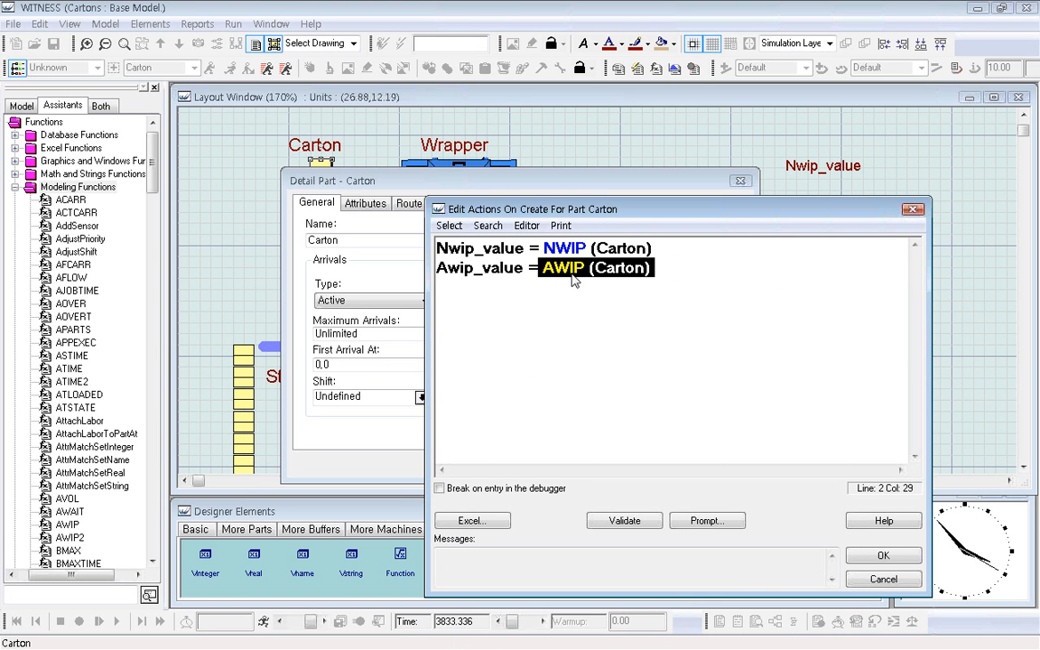
pyautogui.click(461, 269)
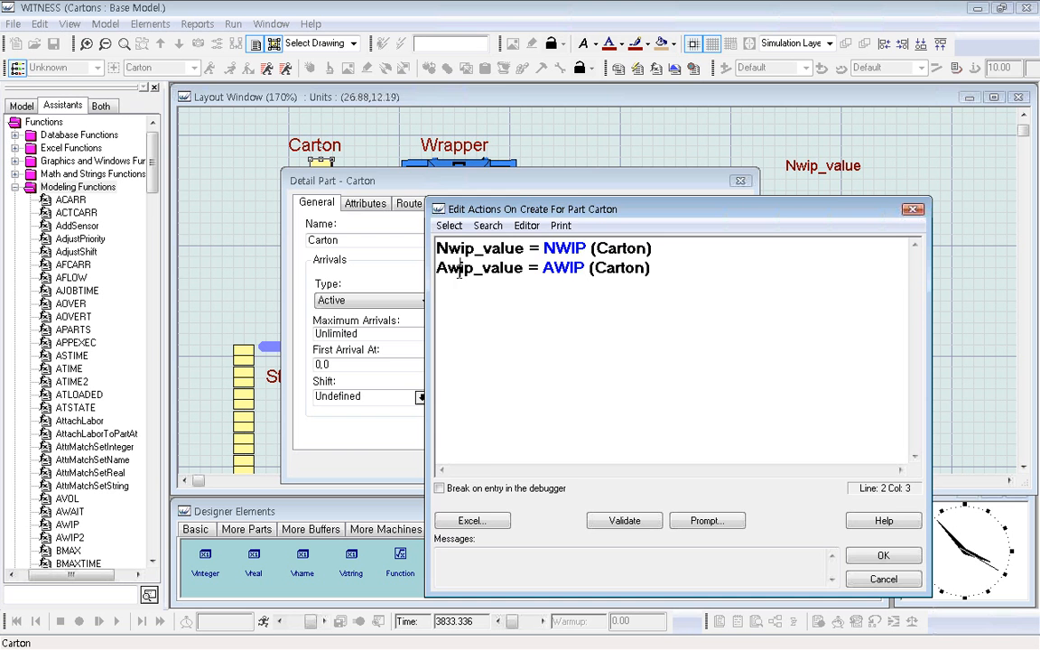
pyautogui.click(881, 556)
pyautogui.click(549, 465)
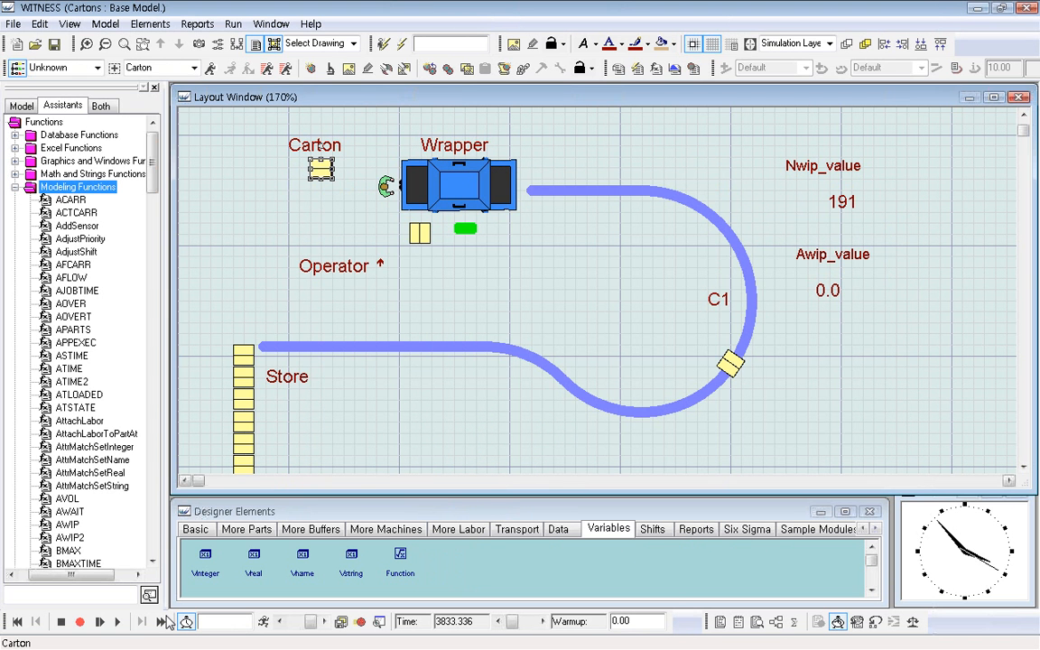
# Run the simulation, stop it, and compare Nwip_value and Awip_value with the cartons queued in the Store
pyautogui.click(117, 621)
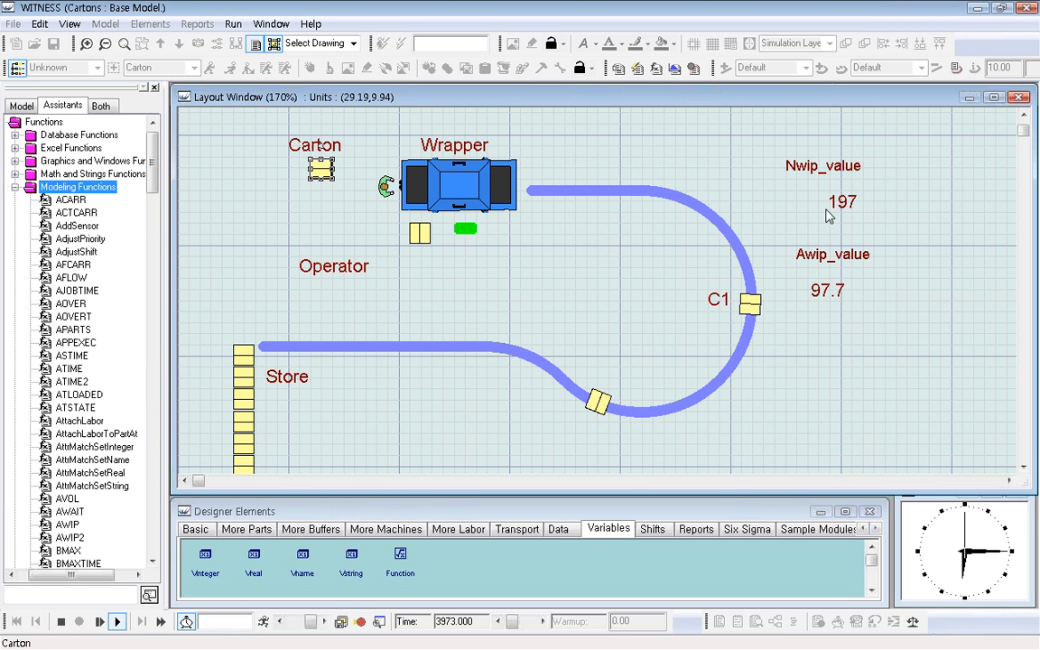
pyautogui.click(60, 622)
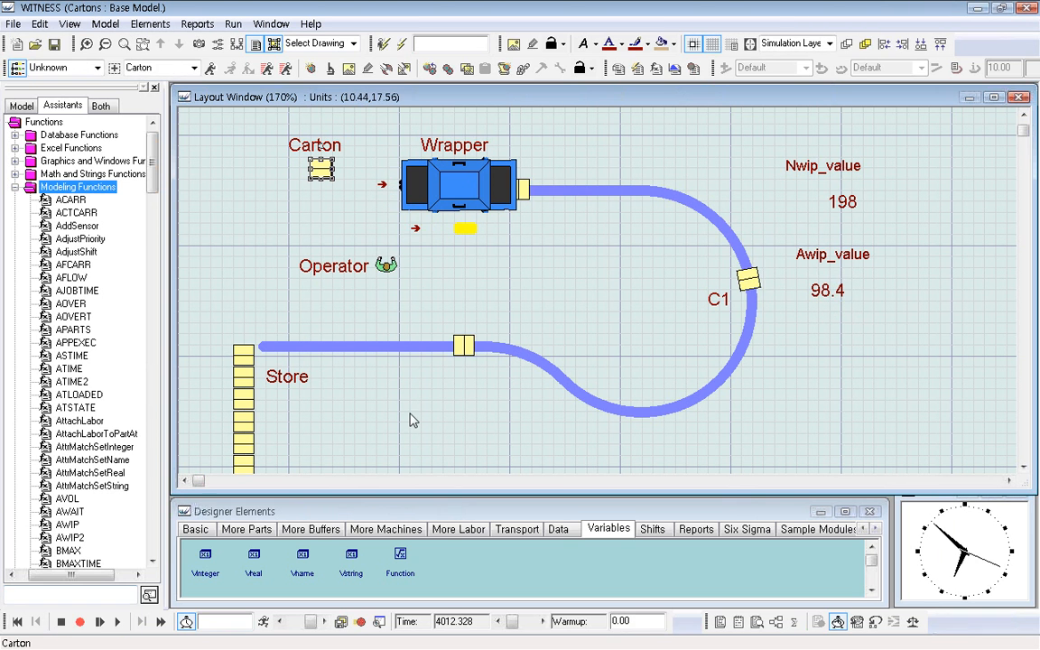
pyautogui.scroll(-5, 1027, 349)
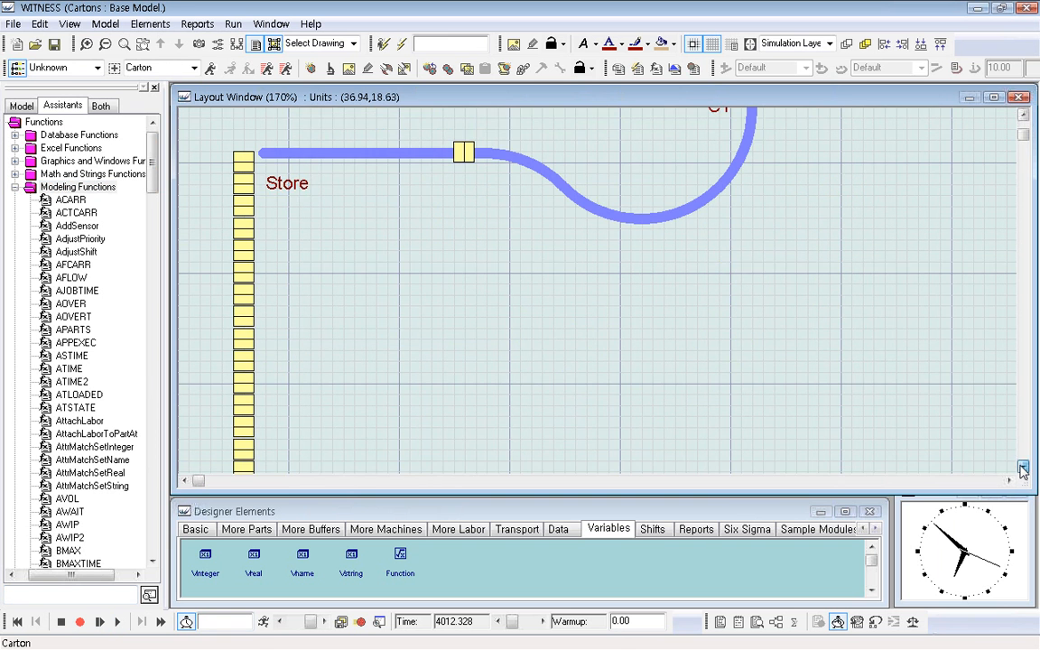
pyautogui.scroll(5, 1023, 122)
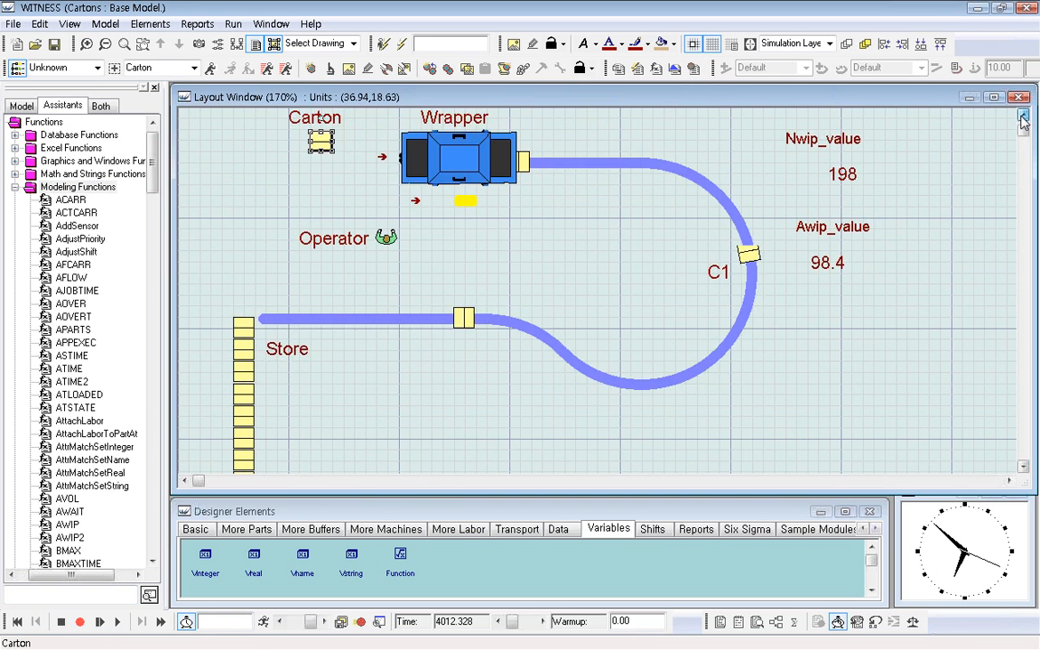
pyautogui.click(863, 291)
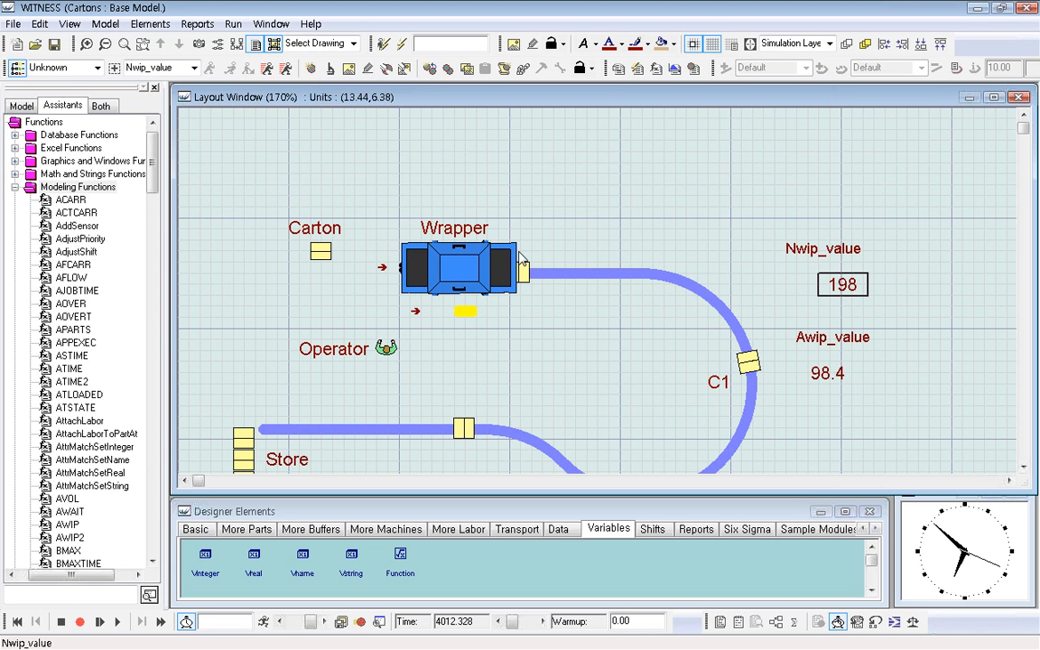
pyautogui.click(829, 373)
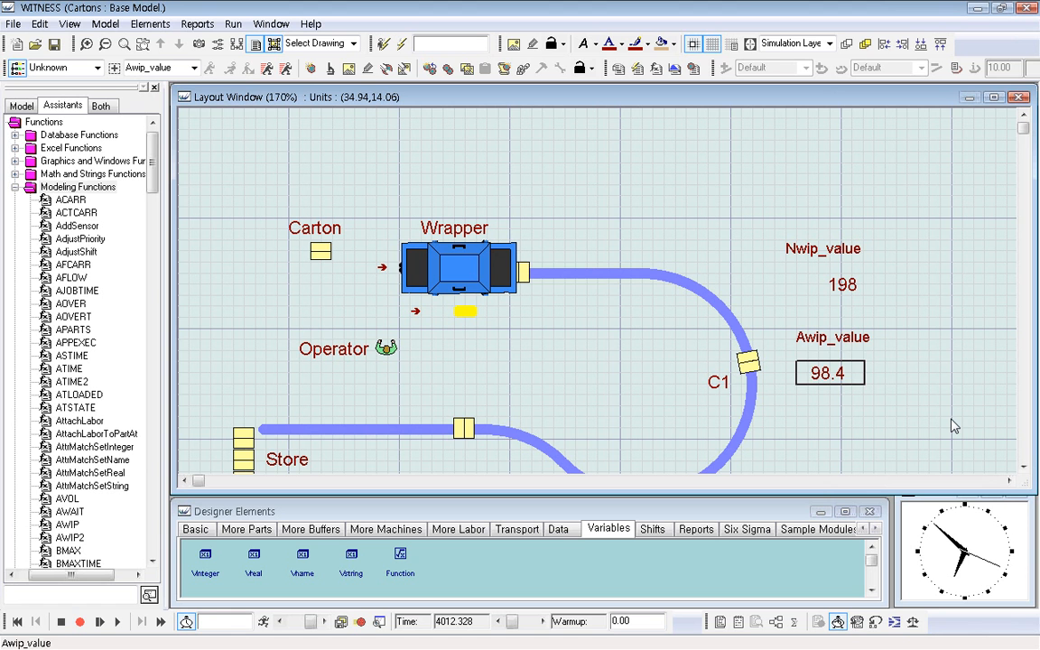
pyautogui.click(949, 427)
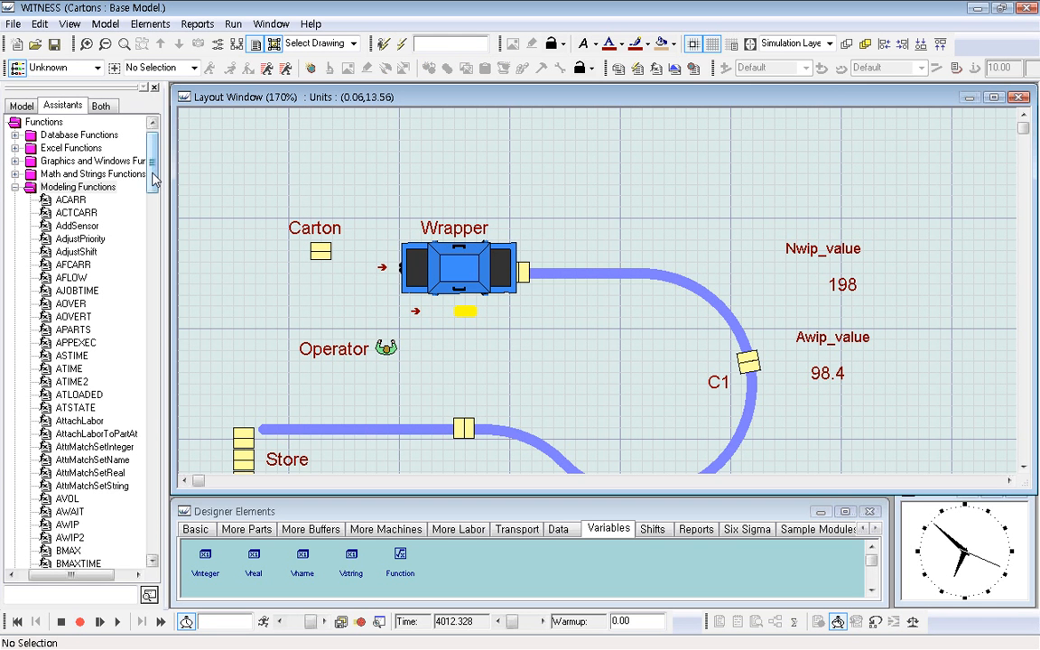
# Look through the Modeling Functions group of the assistant tree down to the functions starting with G
pyautogui.moveTo(153, 178)
pyautogui.mouseDown()
pyautogui.moveTo(151, 277)
pyautogui.moveTo(162, 172)
pyautogui.mouseUp()
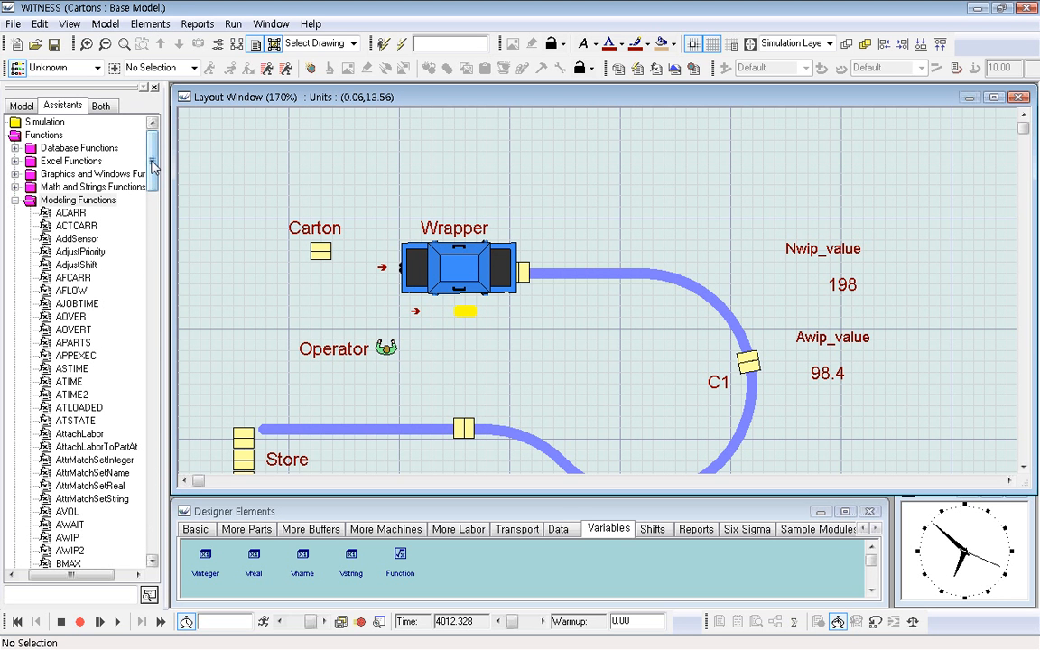
pyautogui.moveTo(153, 166)
pyautogui.mouseDown()
pyautogui.moveTo(152, 178)
pyautogui.moveTo(153, 161)
pyautogui.mouseUp()
pyautogui.click(153, 562)
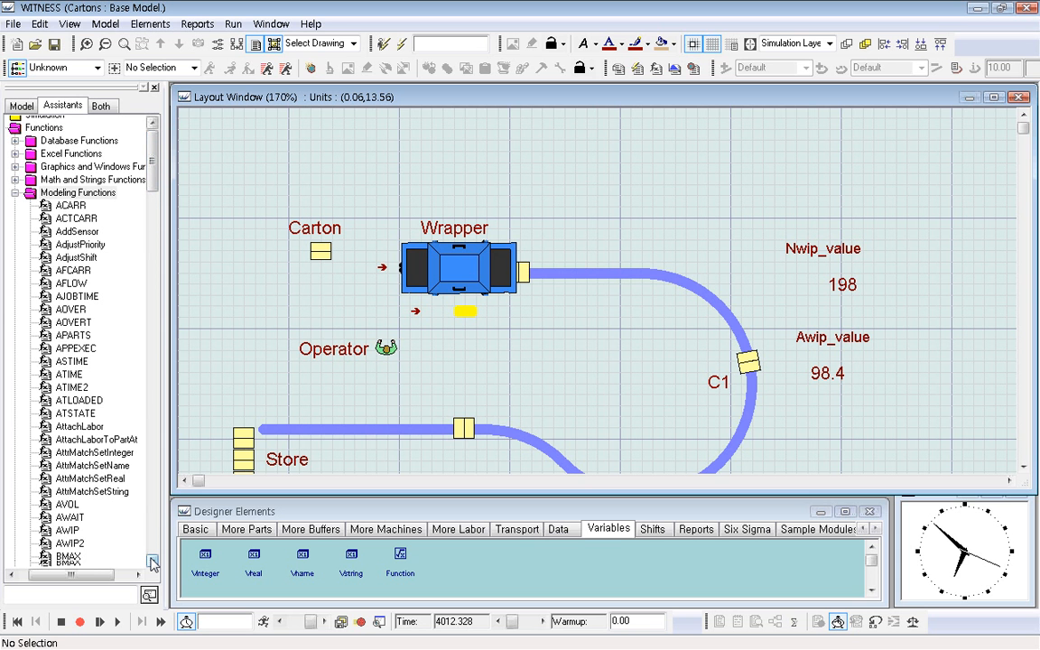
pyautogui.moveTo(153, 561); pyautogui.dragTo(153, 562)
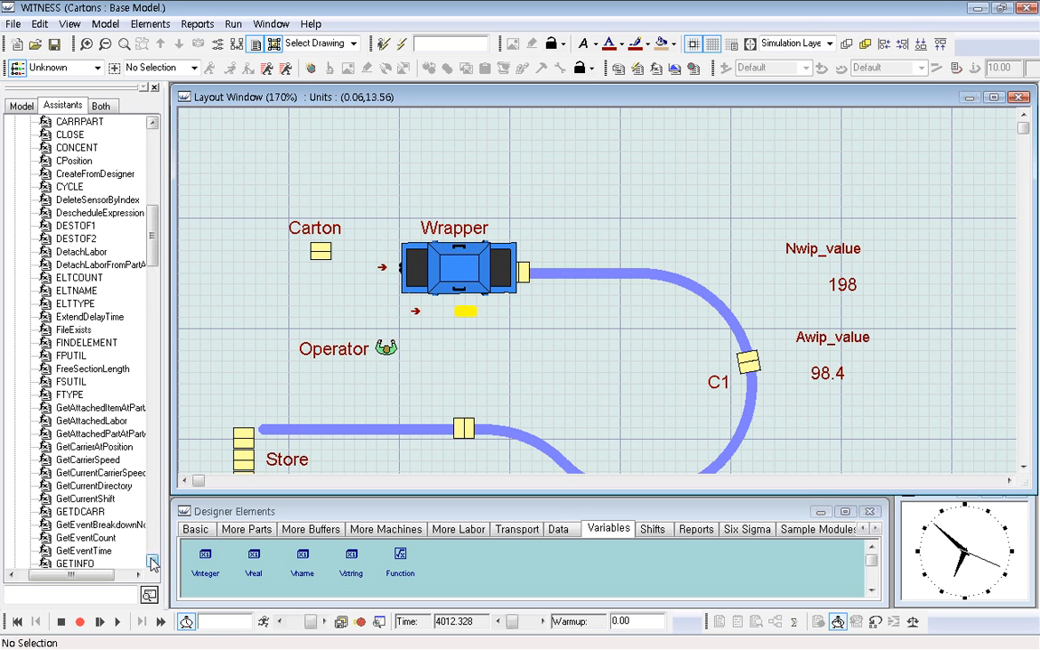
# Open the online help contents and search its index for "function"
pyautogui.click(311, 24)
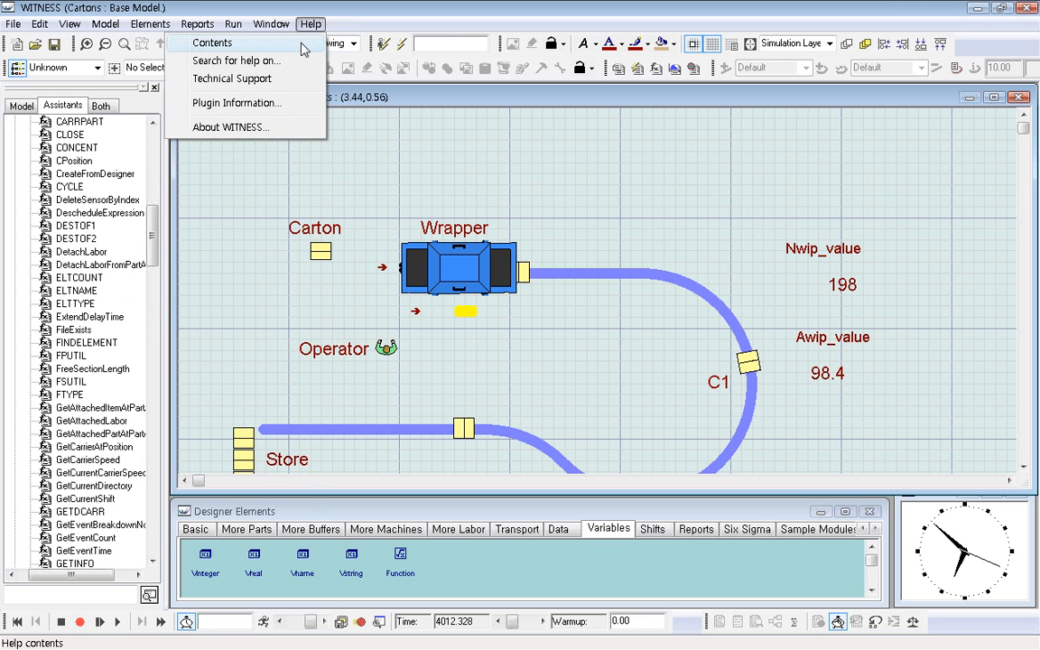
pyautogui.click(303, 48)
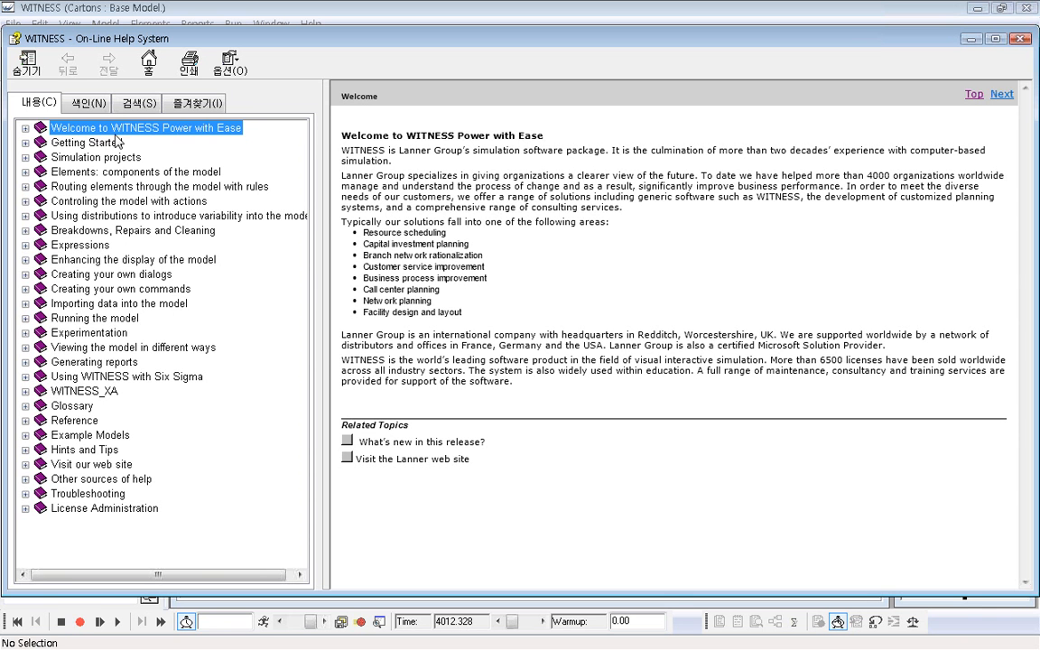
pyautogui.click(88, 97)
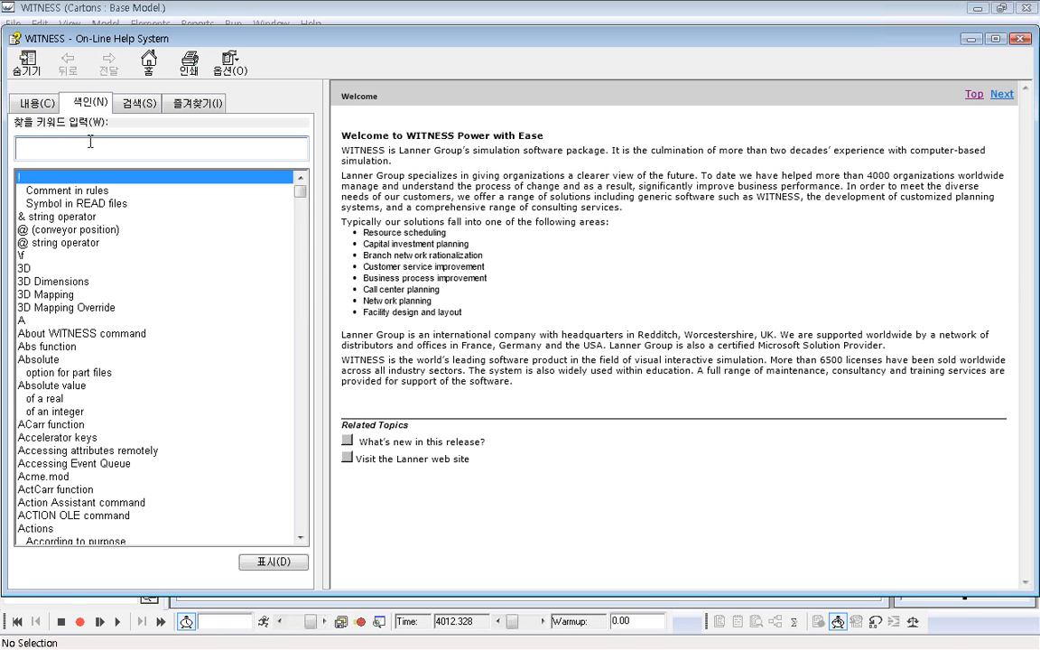
pyautogui.write('function')
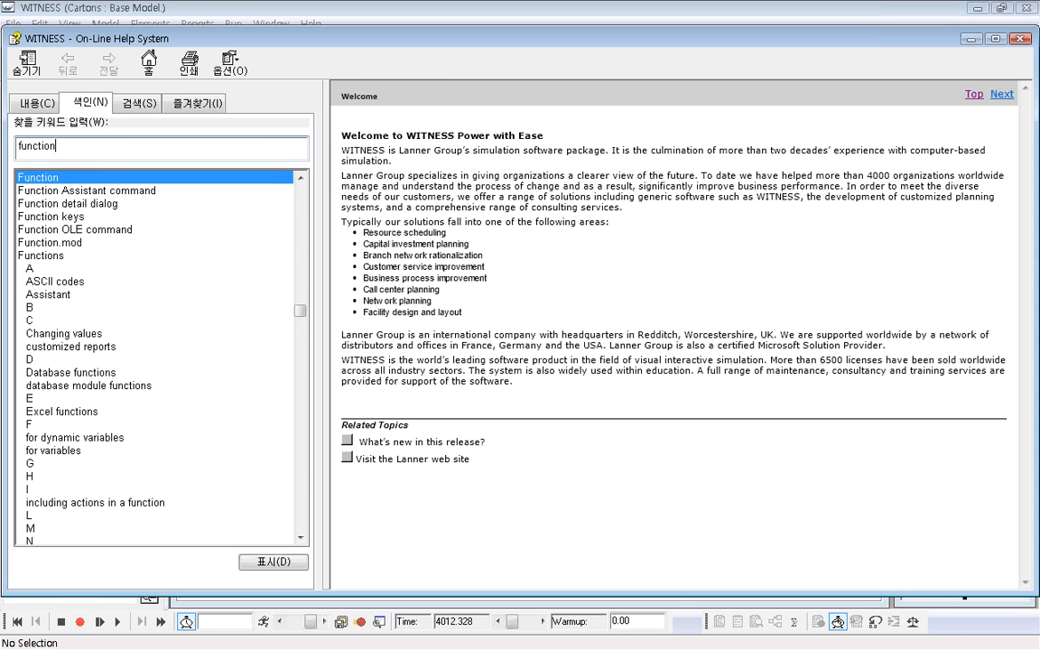
pyautogui.press('Return')
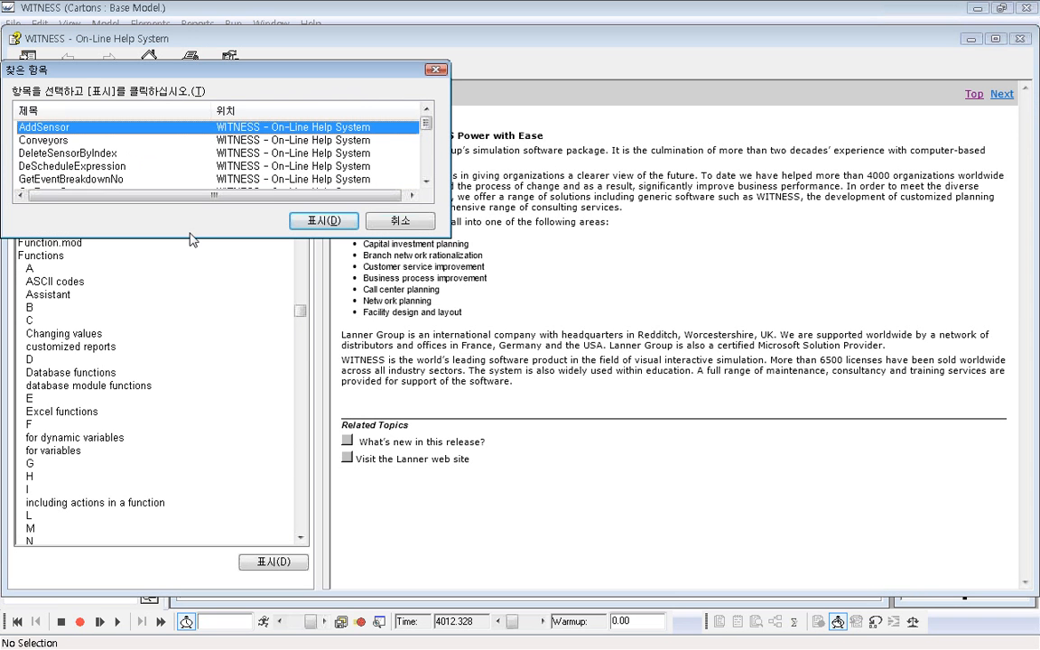
# Look through the whole list of help topics found for the index keyword "function"
pyautogui.click(426, 182)
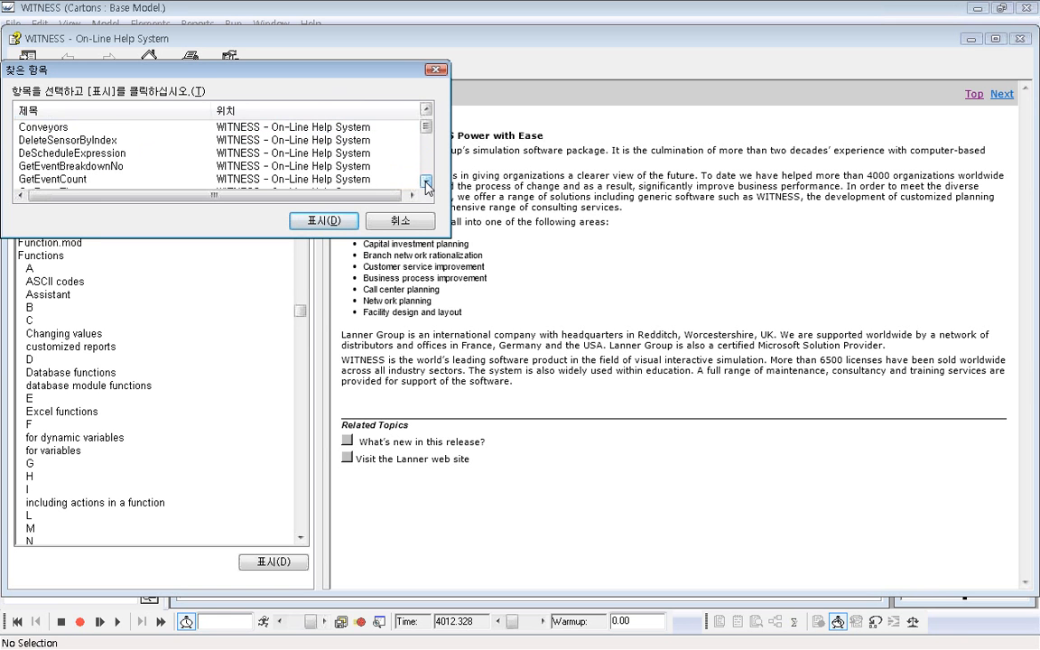
pyautogui.click(425, 182)
pyautogui.click(425, 182)
pyautogui.click(426, 183)
pyautogui.click(426, 182)
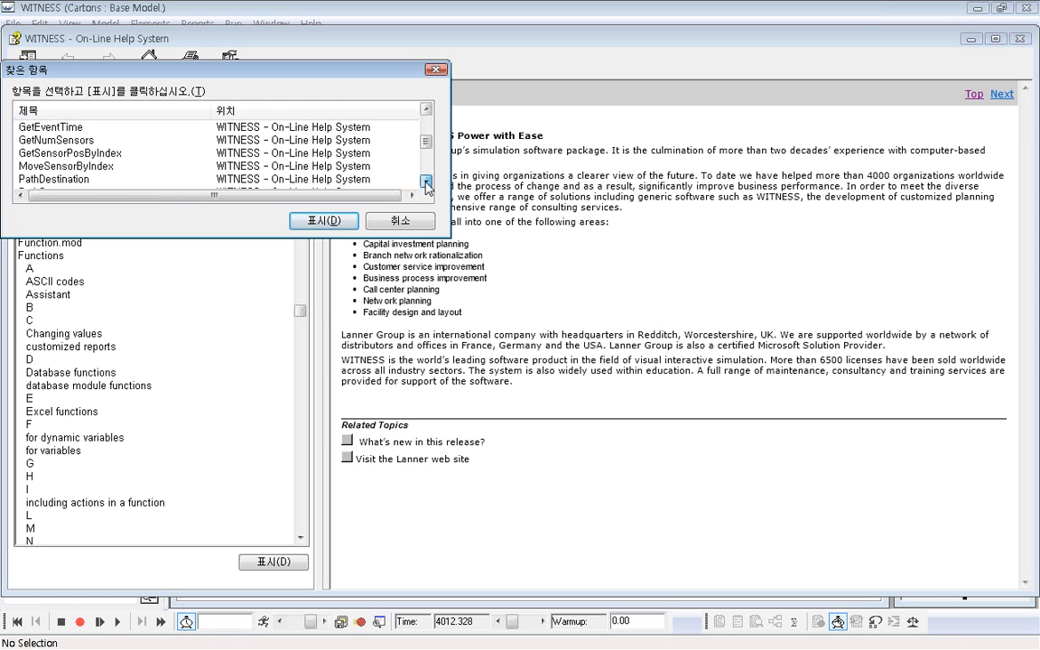
pyautogui.click(425, 183)
pyautogui.click(425, 182)
pyautogui.click(425, 183)
pyautogui.click(425, 182)
pyautogui.click(425, 182)
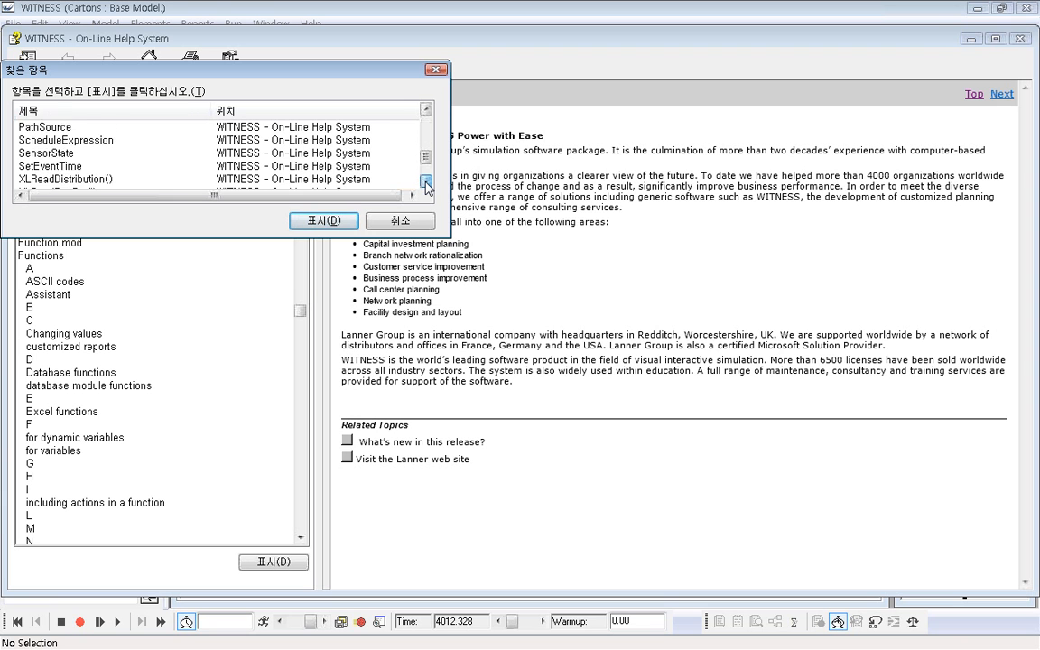
pyautogui.click(425, 183)
pyautogui.click(425, 182)
pyautogui.click(426, 182)
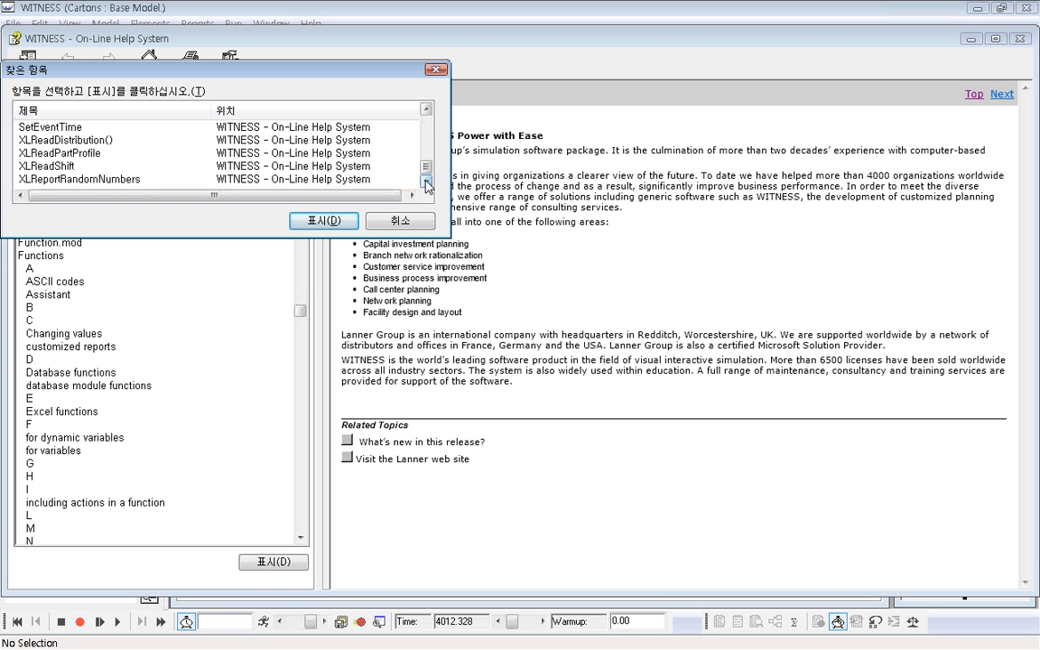
pyautogui.moveTo(426, 168); pyautogui.dragTo(426, 121)
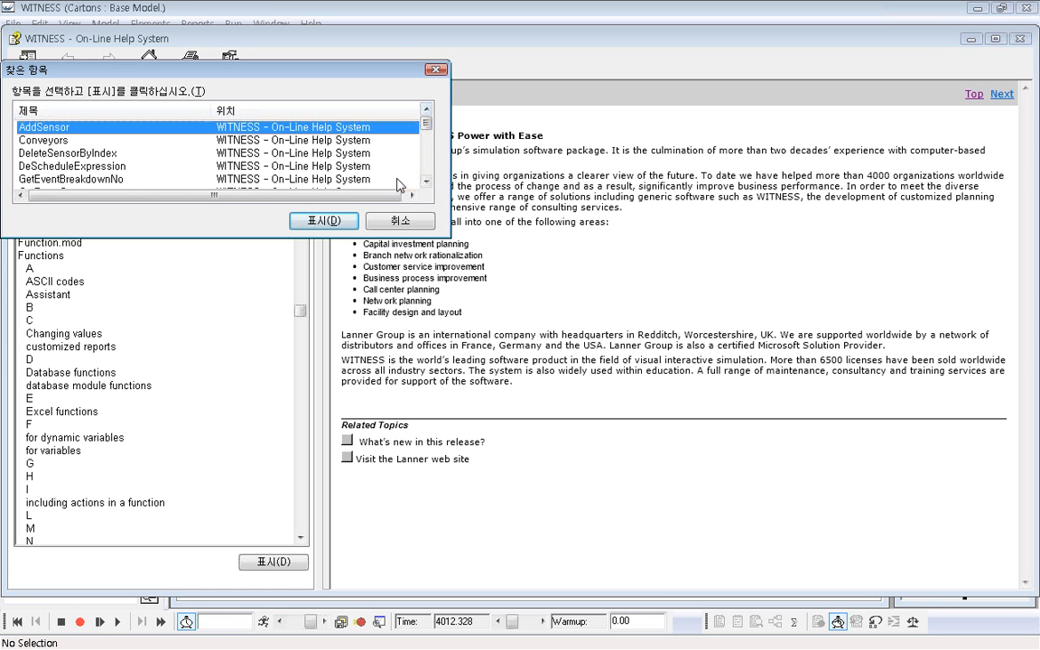
# Display the Conveyors help topic and read through its conveyor functions, from part counts to continuous sensors
pyautogui.click(41, 139)
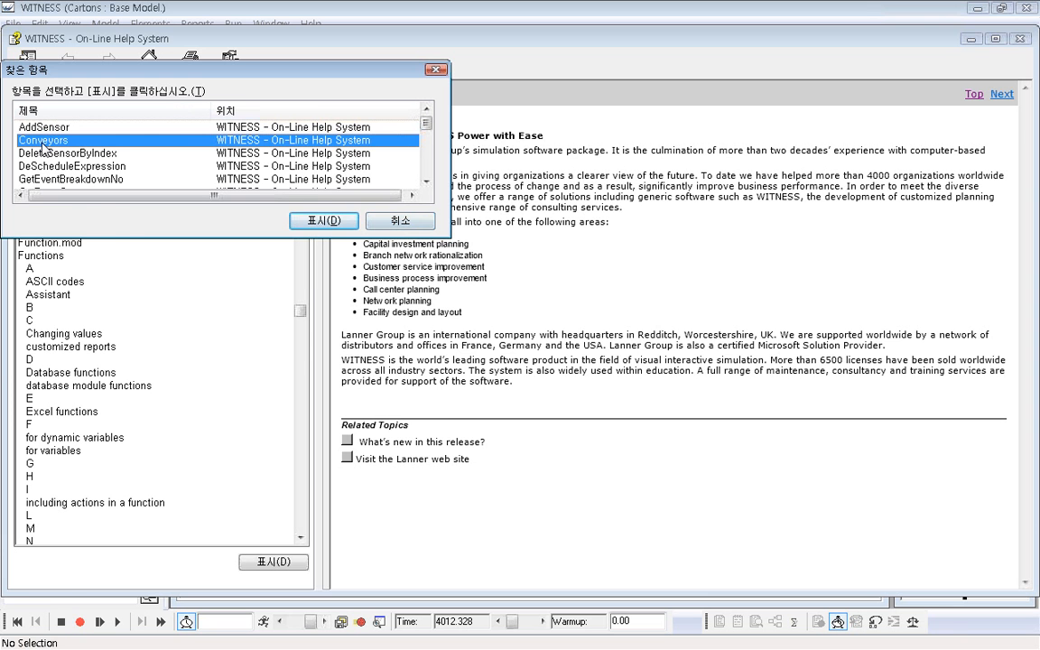
pyautogui.click(326, 224)
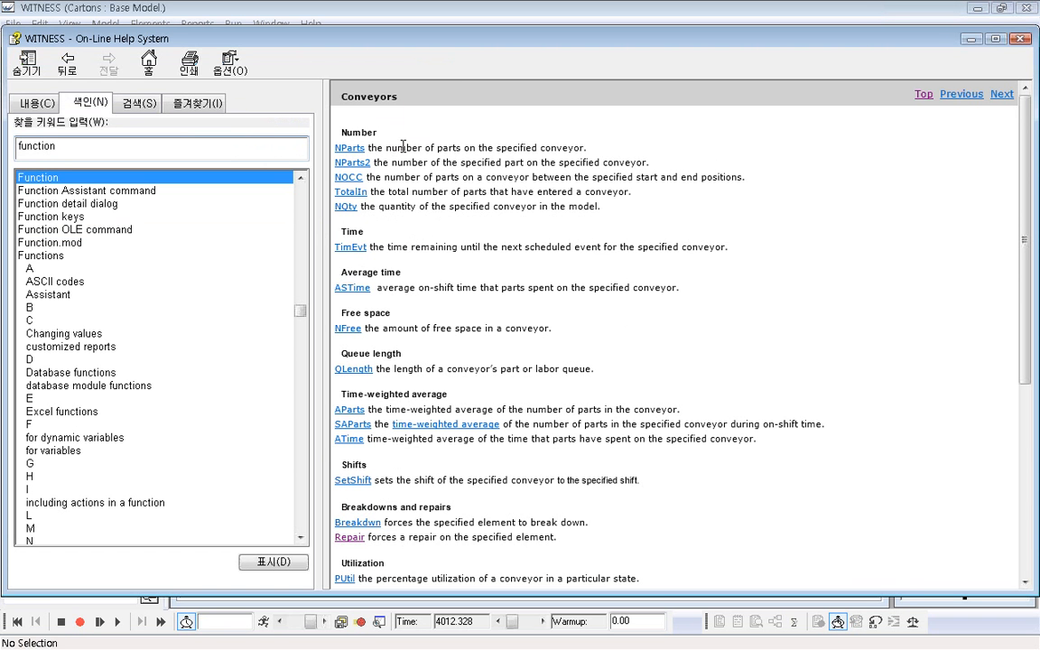
pyautogui.scroll(-1, 411, 279)
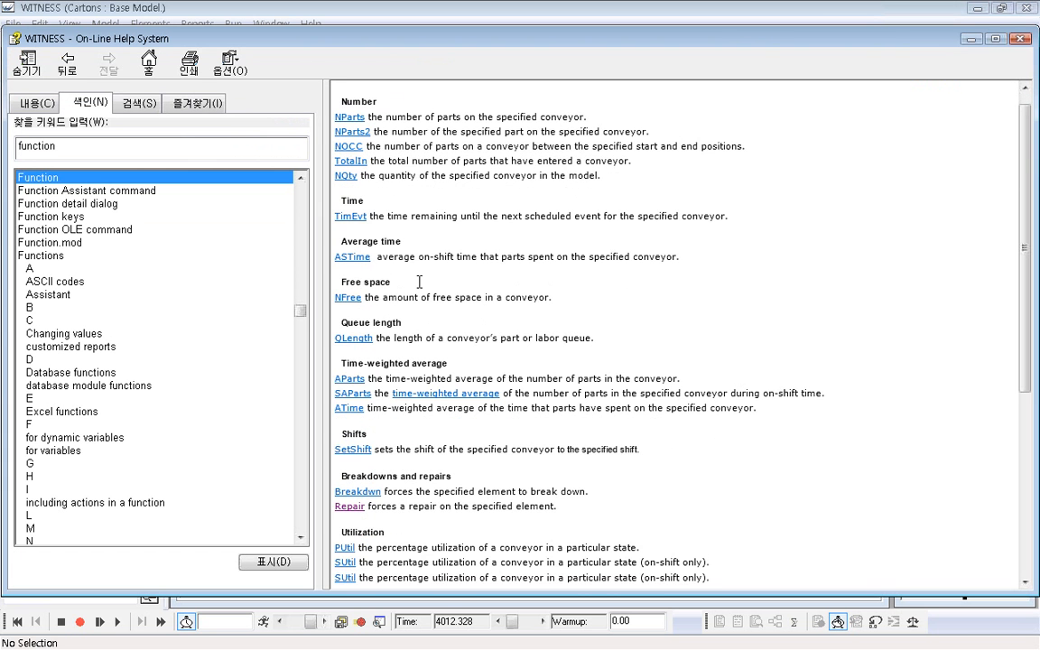
pyautogui.scroll(-3, 419, 284)
pyautogui.scroll(-4, 420, 343)
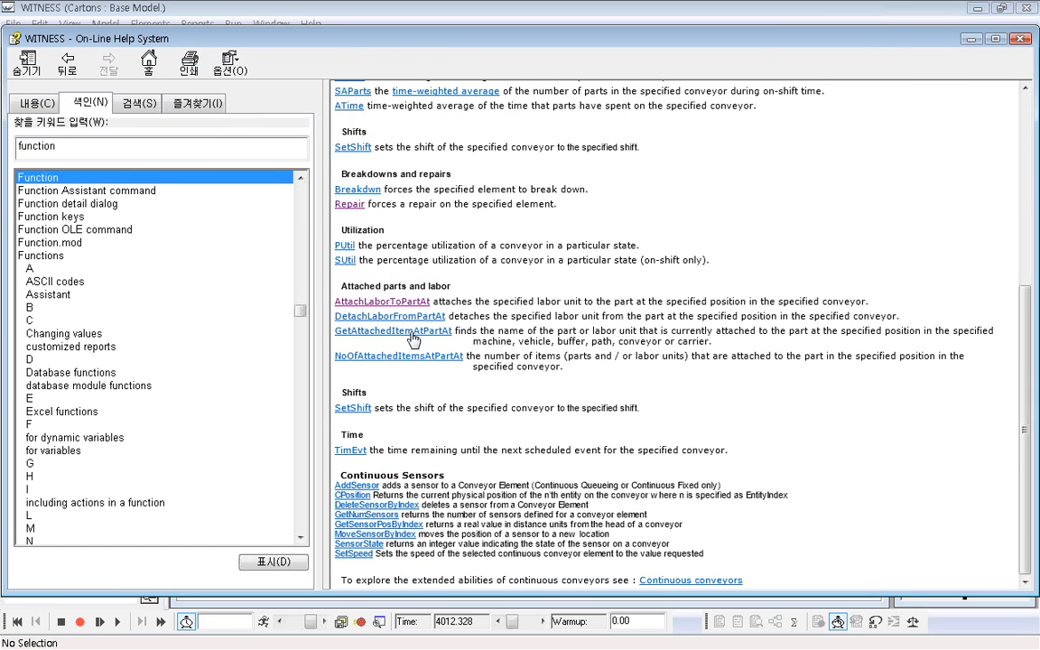
pyautogui.scroll(1, 451, 488)
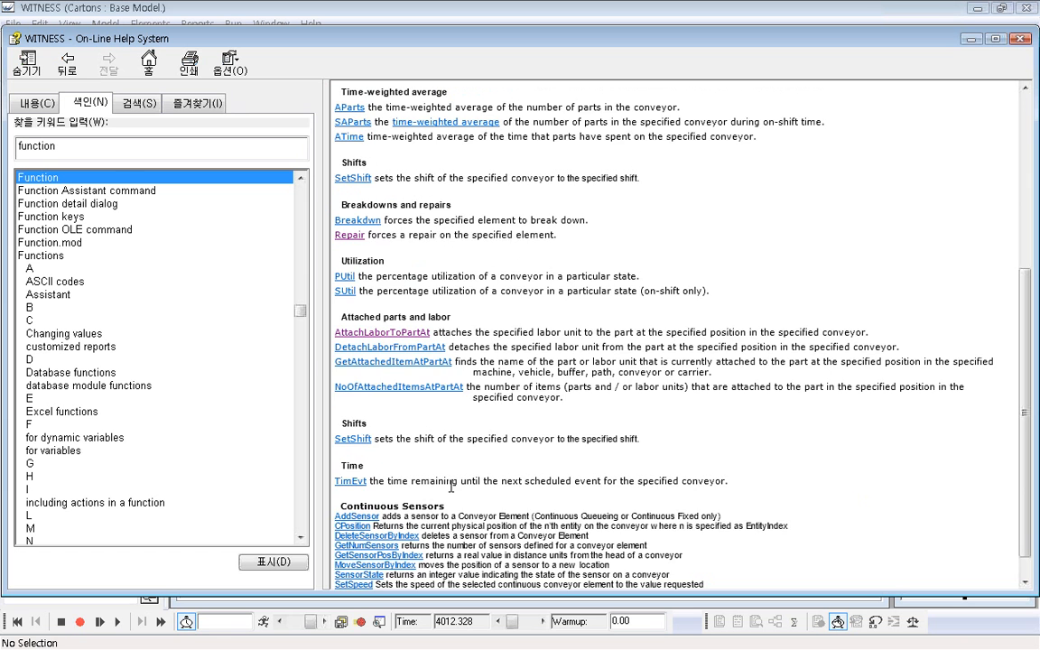
pyautogui.scroll(9, 452, 488)
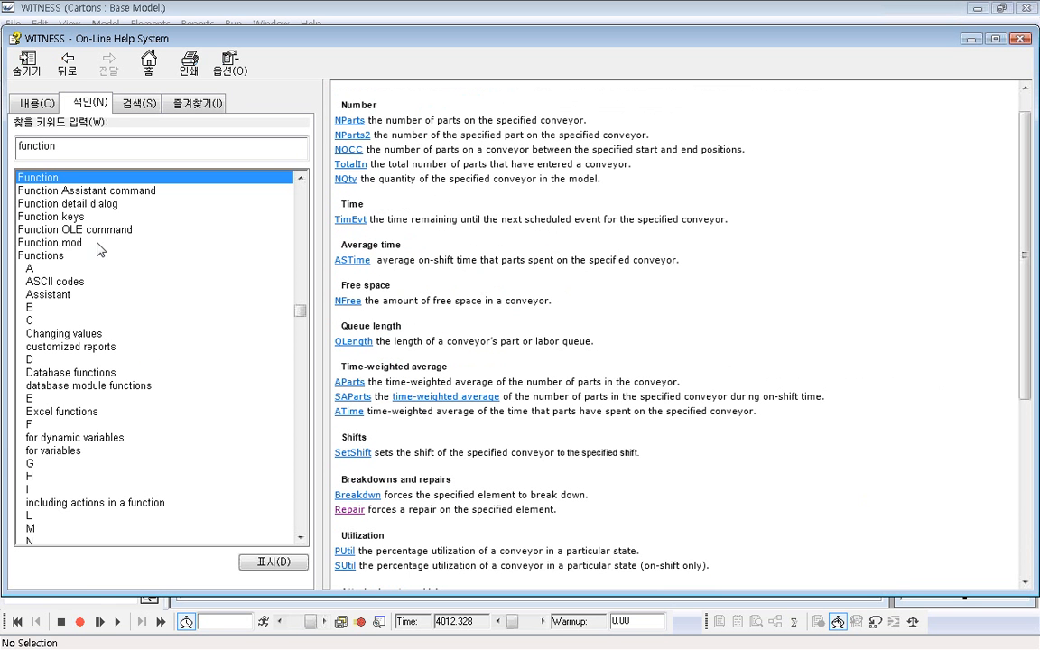
# Look through the subentries listed under Functions in the help index
pyautogui.click(54, 257)
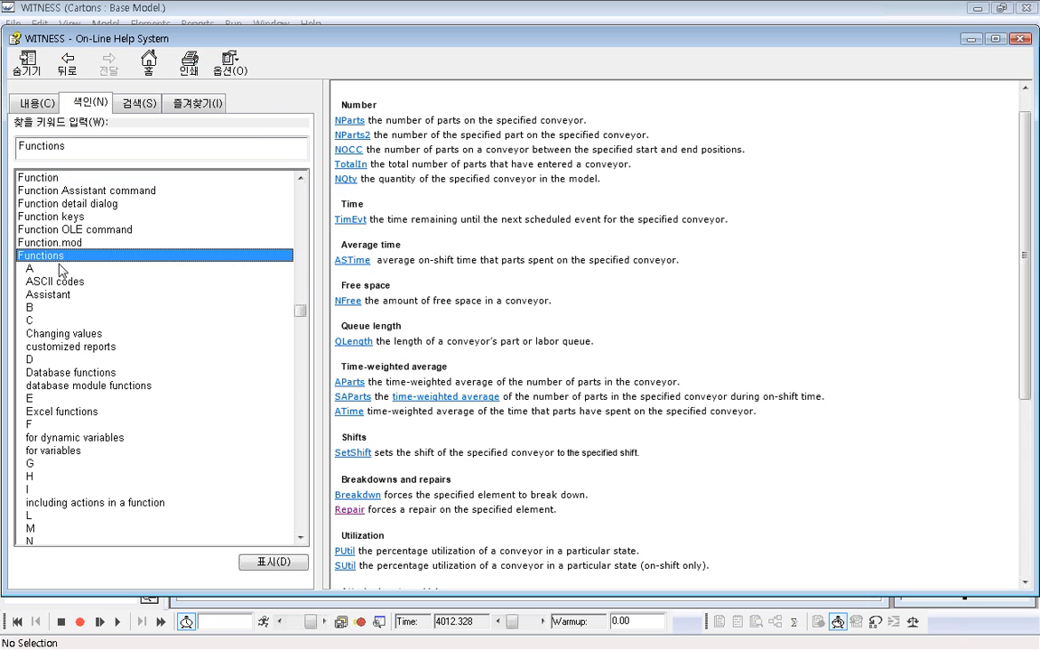
pyautogui.moveTo(301, 537); pyautogui.dragTo(301, 537)
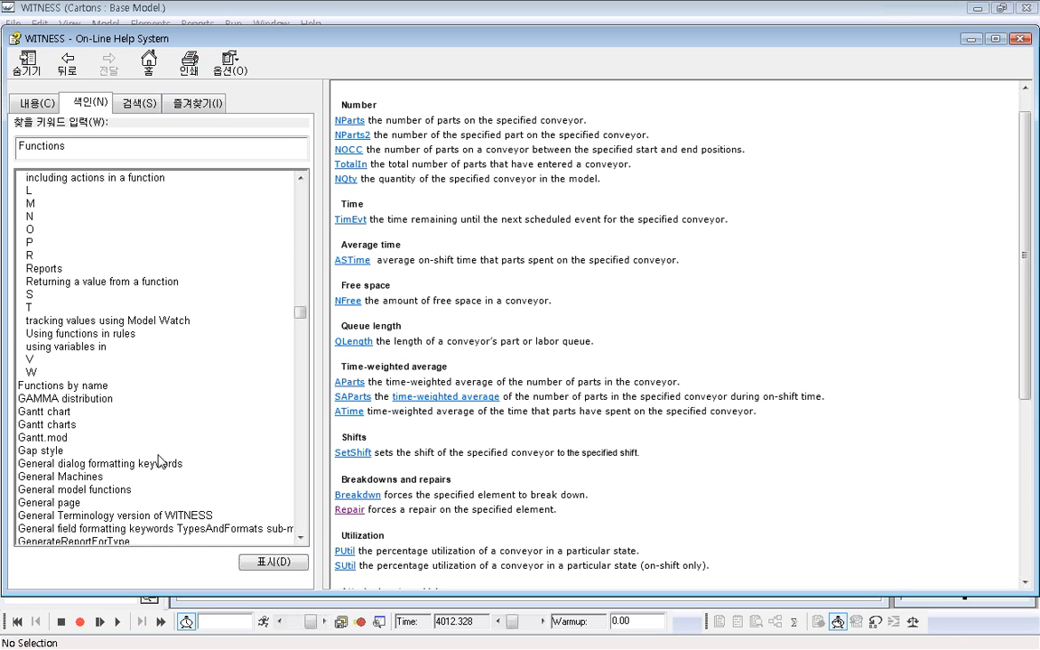
pyautogui.scroll(5, 156, 456)
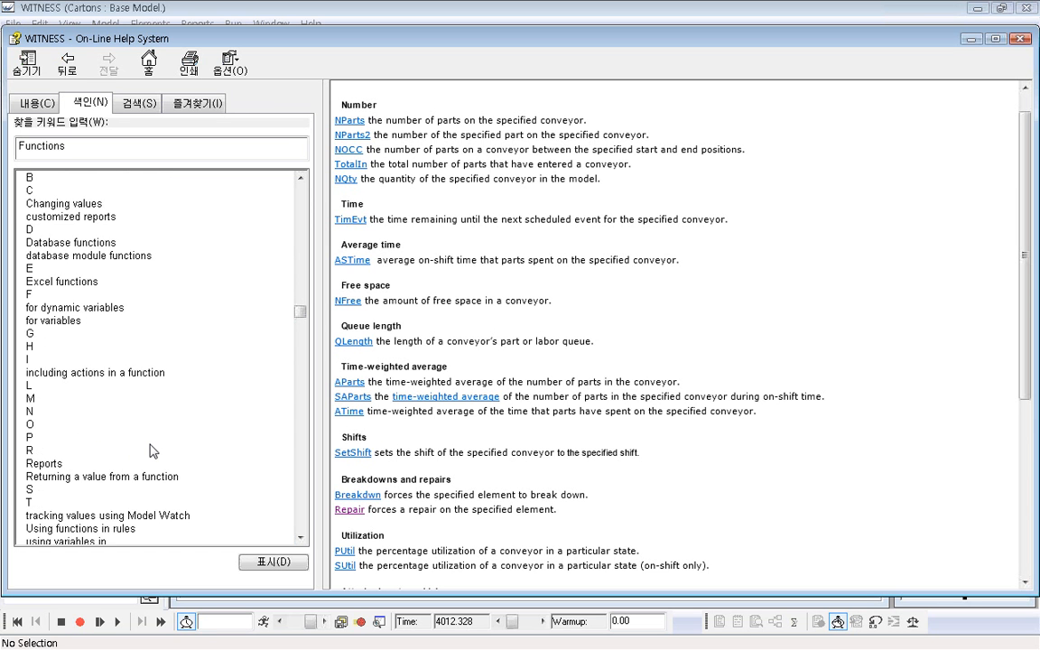
pyautogui.scroll(1, 154, 450)
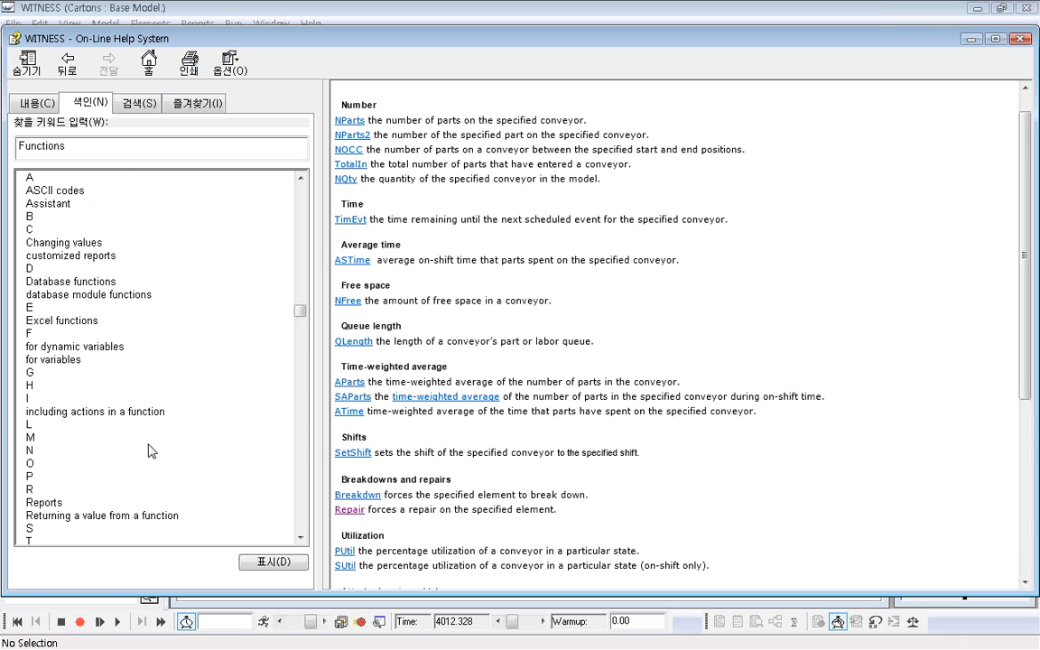
# List the help topics for Excel functions, look through them, and close the list and the online help
pyautogui.click(85, 322)
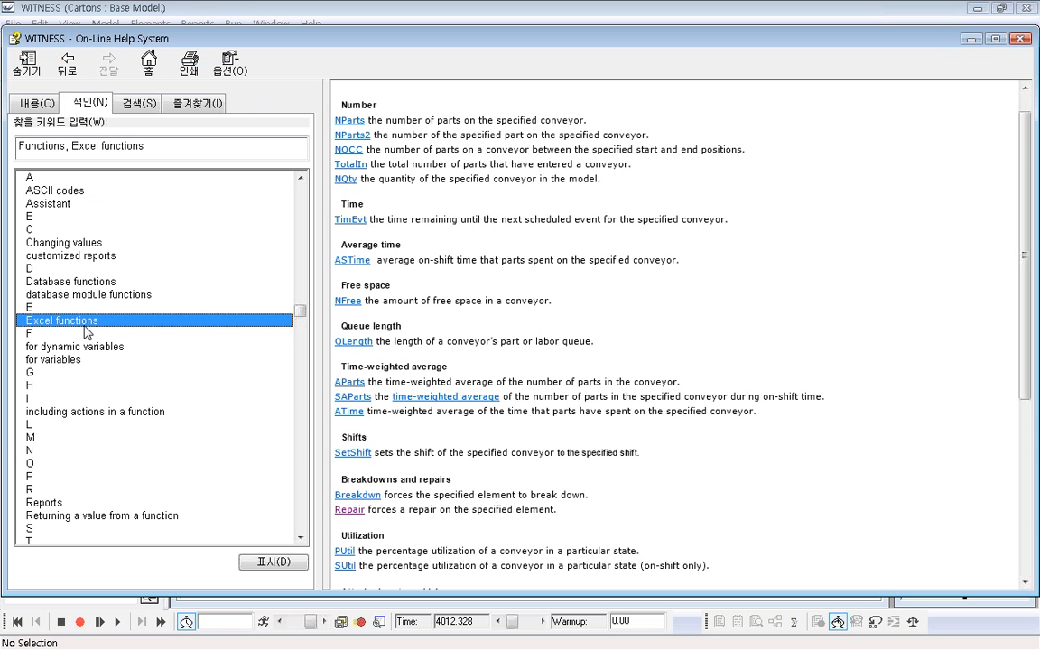
pyautogui.doubleClick(84, 325)
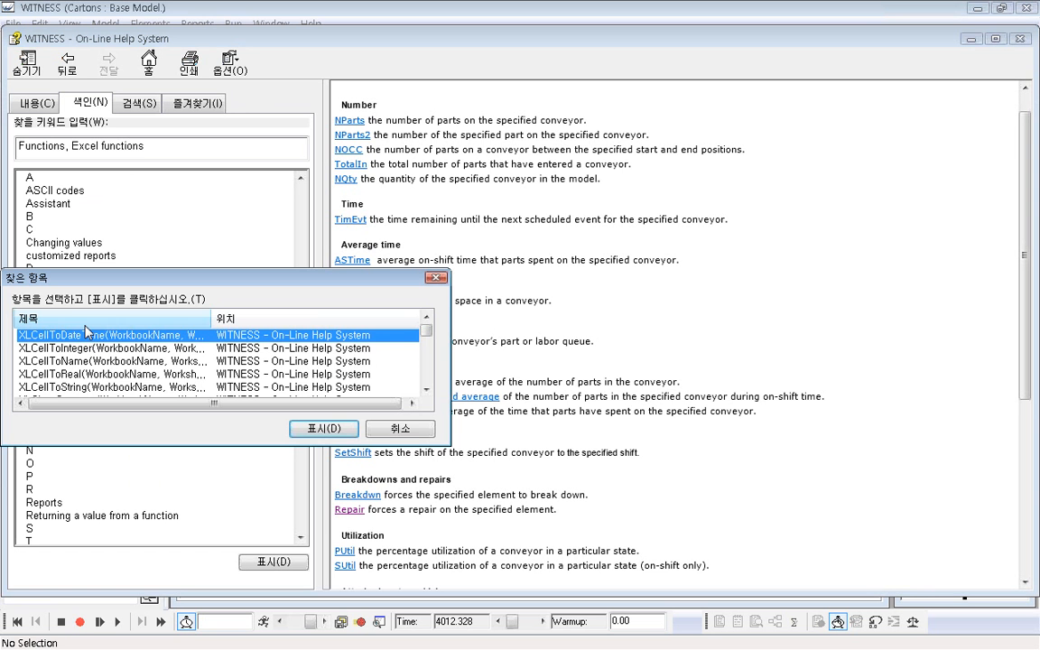
pyautogui.click(428, 389)
pyautogui.click(427, 389)
pyautogui.click(427, 389)
pyautogui.click(427, 390)
pyautogui.click(428, 389)
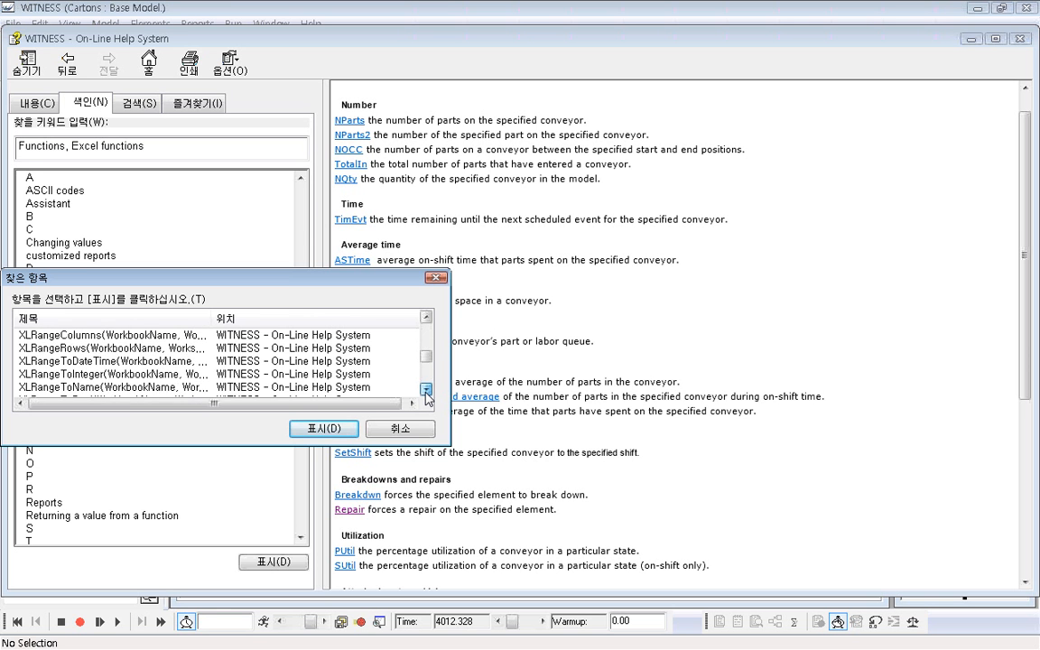
pyautogui.click(427, 389)
pyautogui.click(427, 389)
pyautogui.click(408, 430)
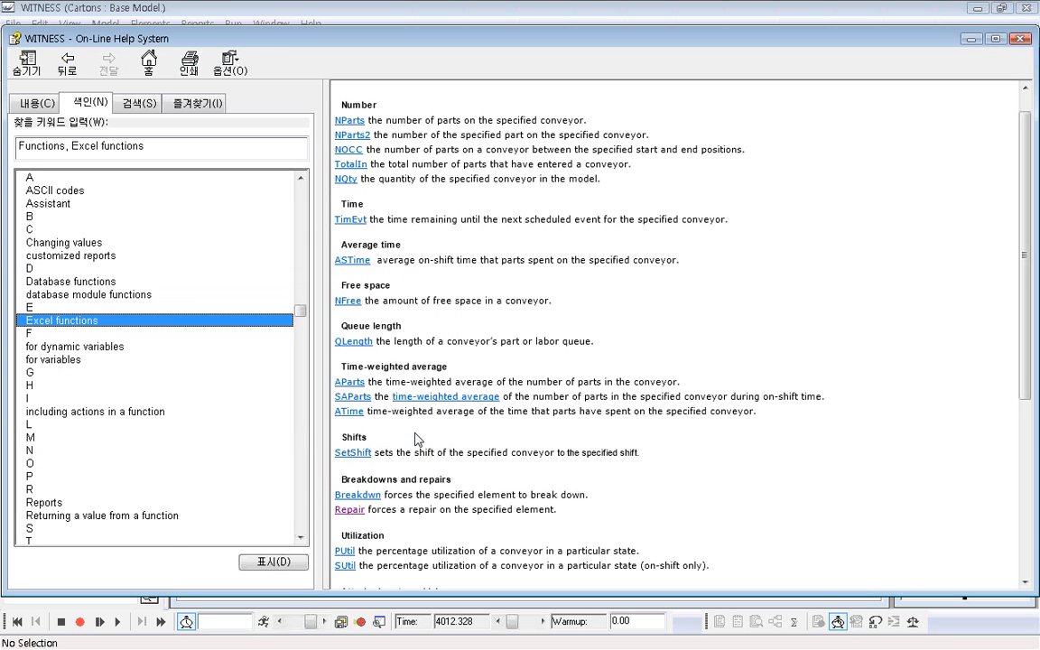
pyautogui.click(1018, 41)
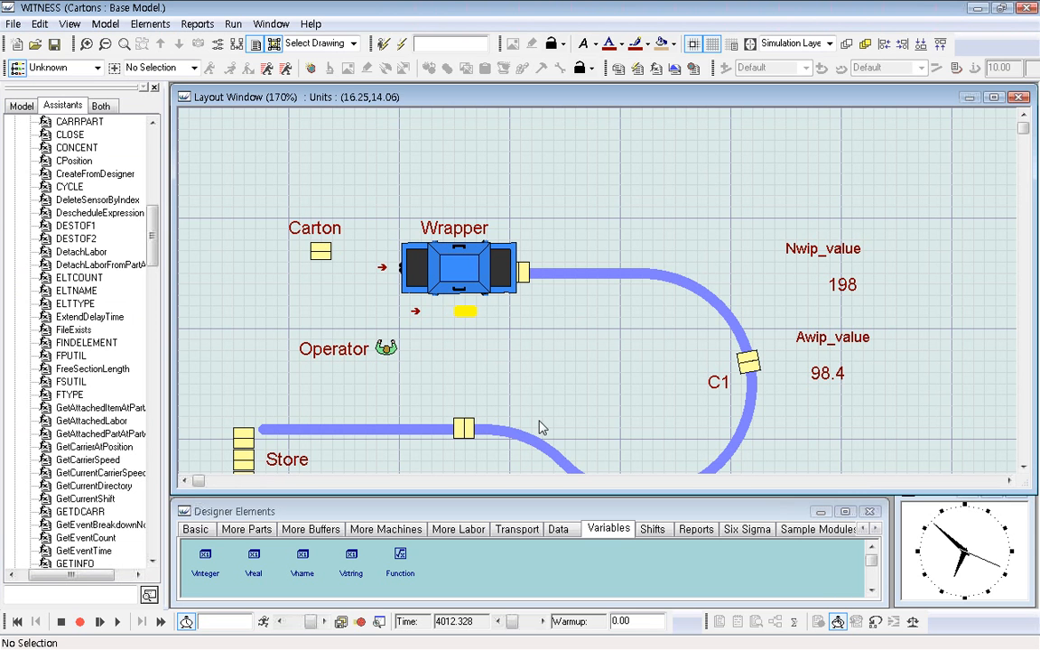
# Show the model's element tree and place a Function element from the Variables designer group below Awip_value in the layout
pyautogui.scroll(-2, 926, 425)
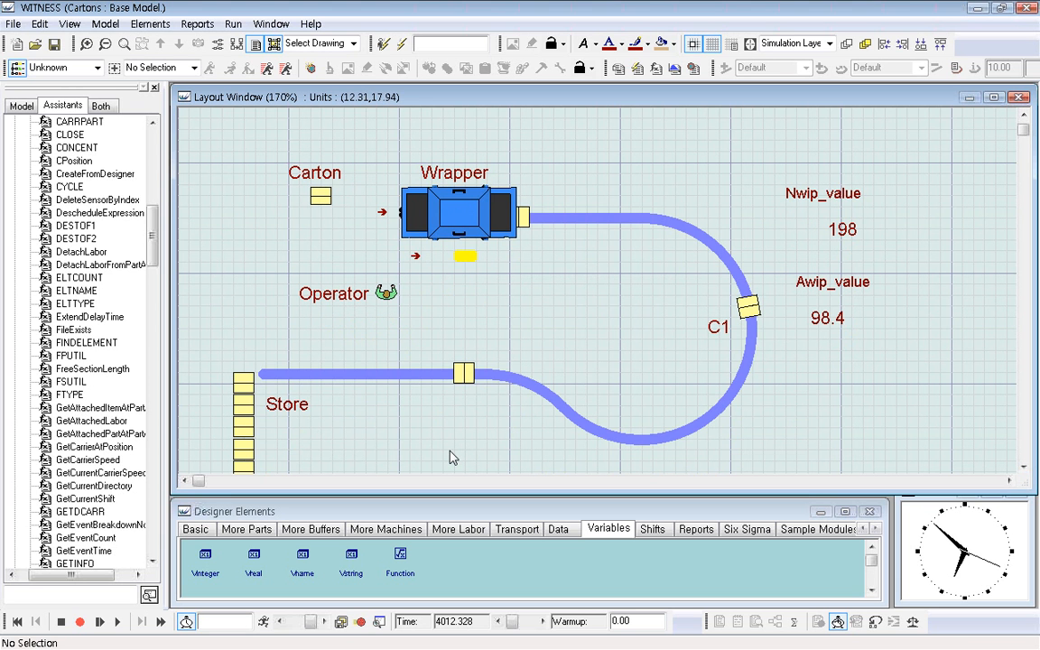
pyautogui.click(23, 107)
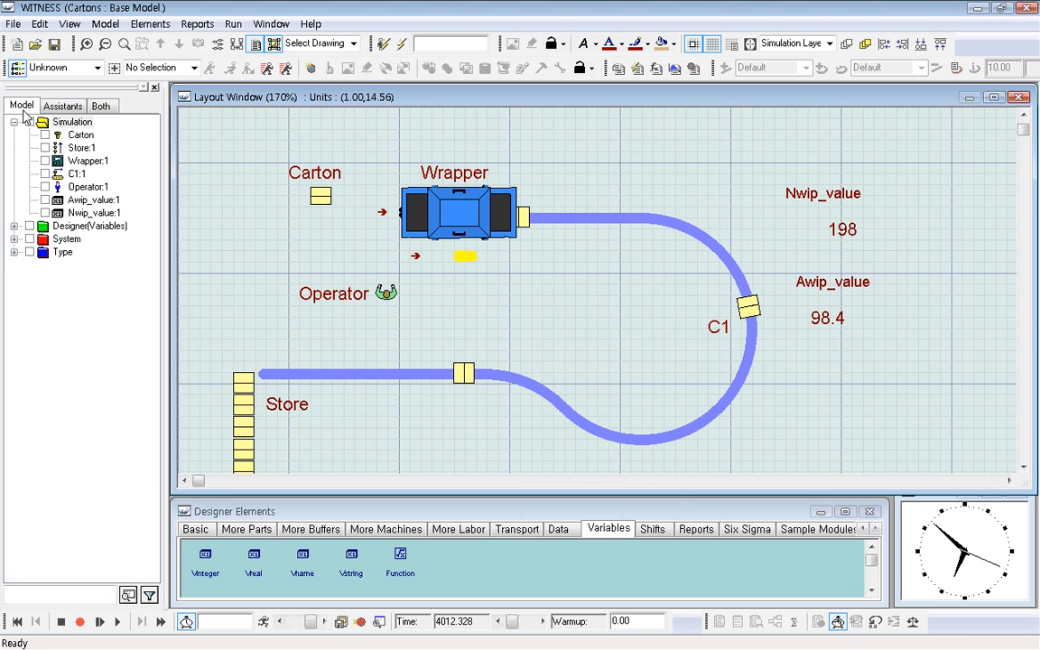
pyautogui.click(265, 511)
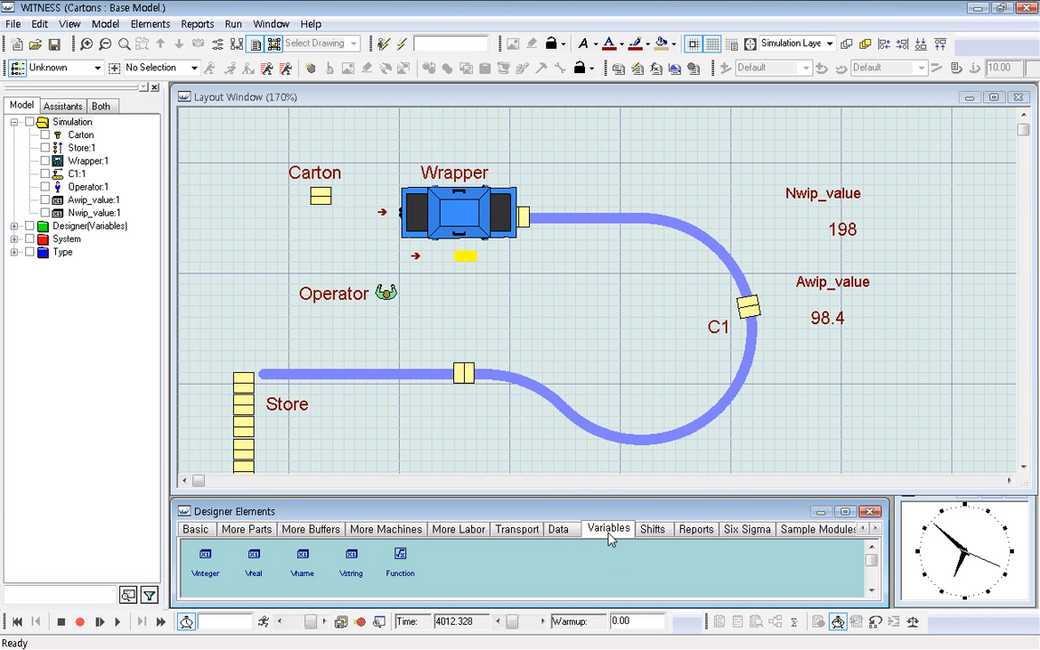
pyautogui.click(402, 557)
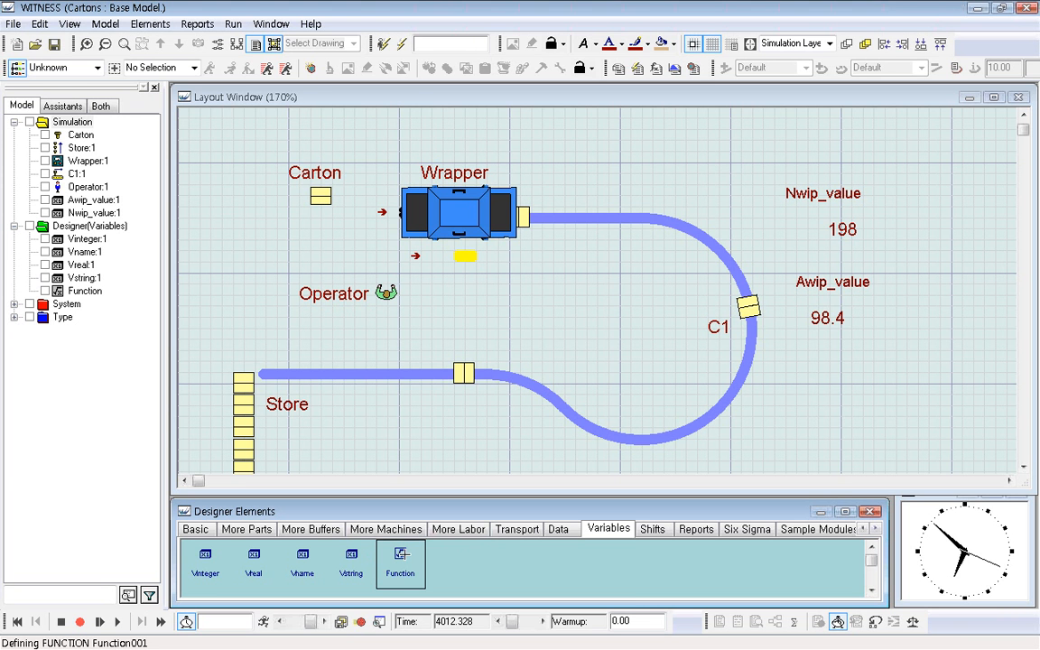
pyautogui.click(803, 361)
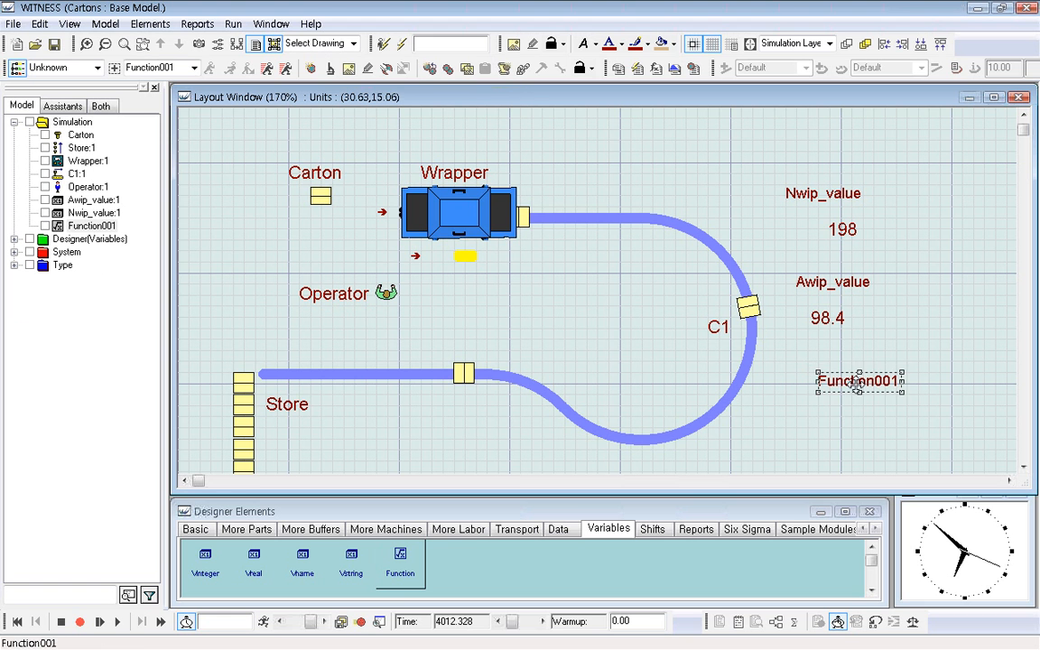
# Open the details of the Function001 element and look through its available return types
pyautogui.click(823, 418)
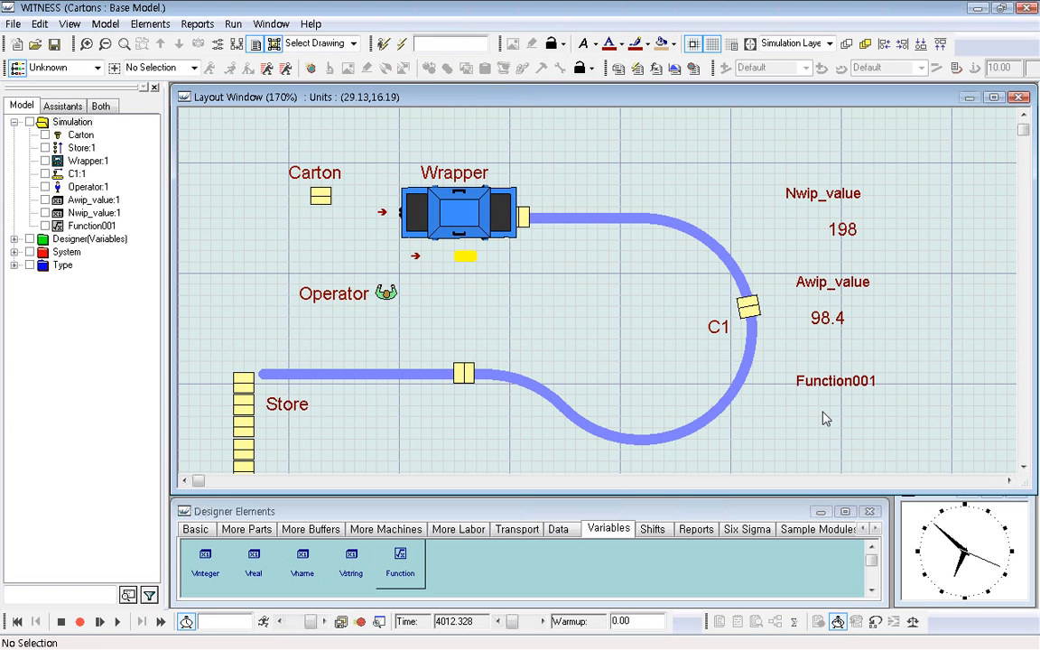
pyautogui.click(830, 386)
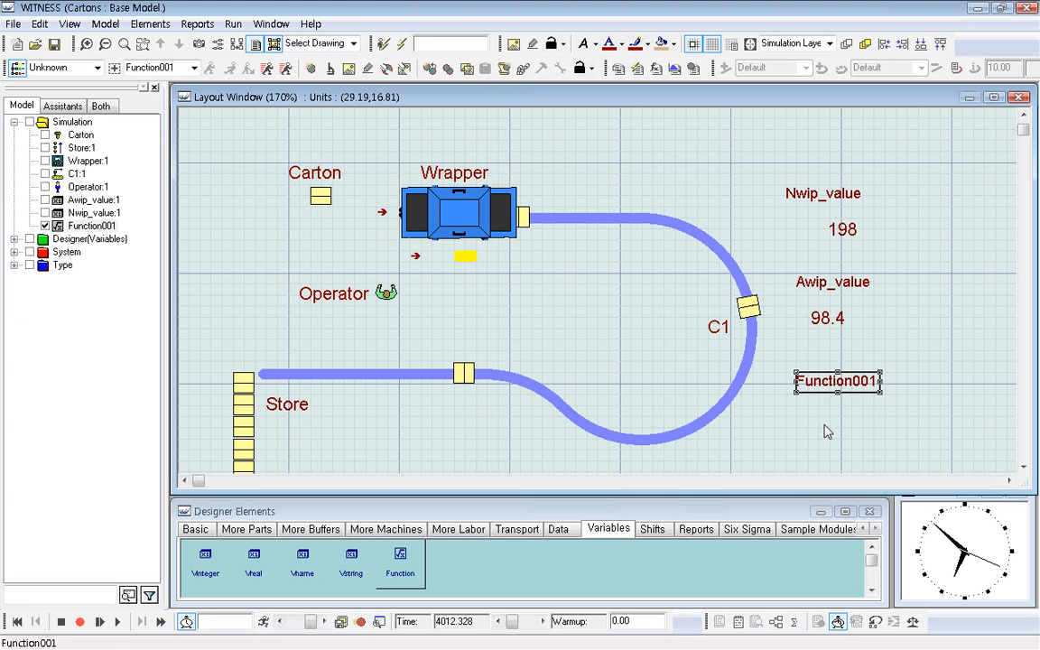
pyautogui.click(805, 410)
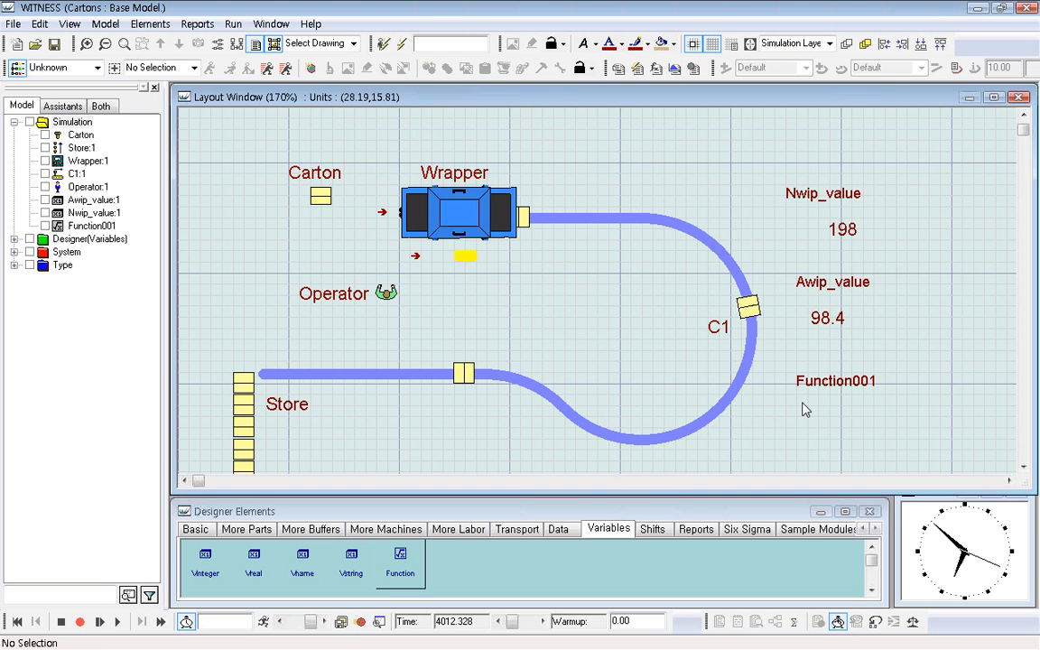
pyautogui.click(849, 387)
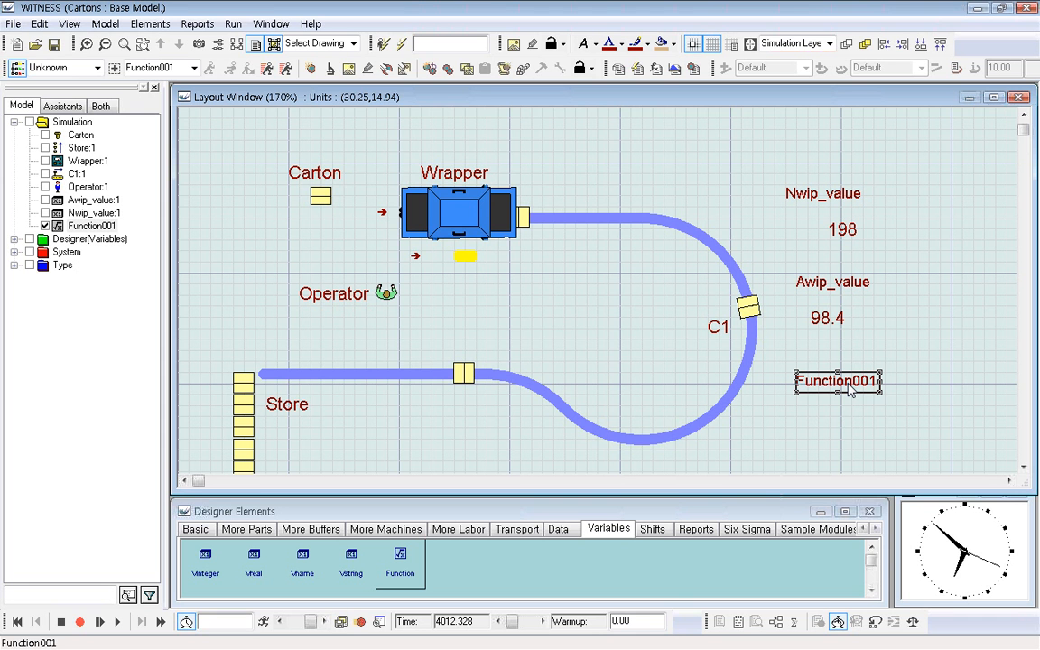
pyautogui.doubleClick(849, 386)
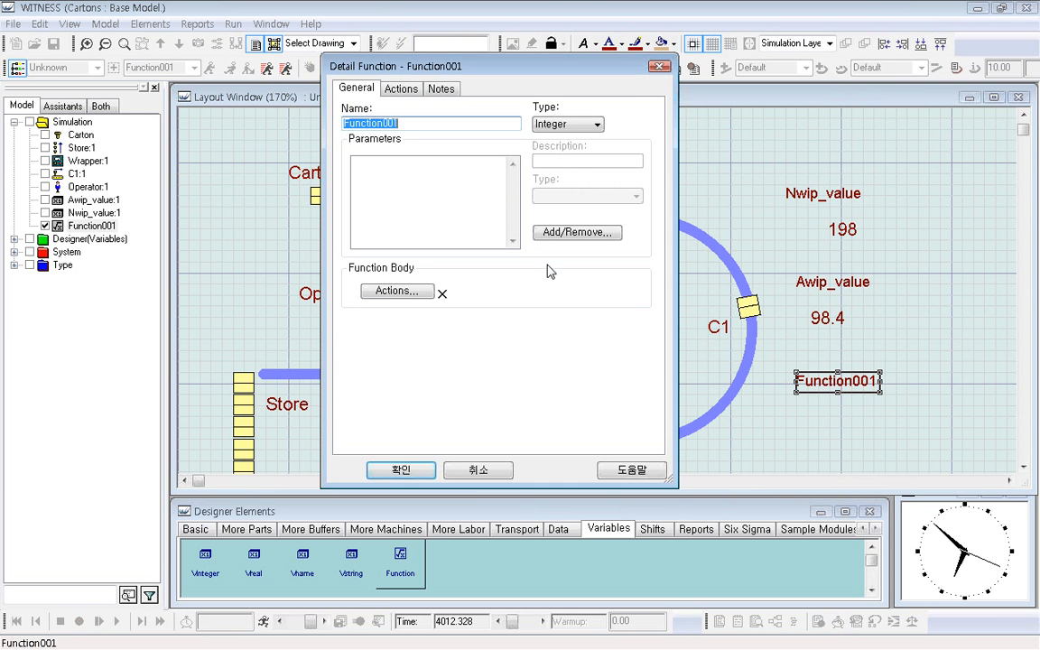
pyautogui.click(424, 123)
pyautogui.click(598, 125)
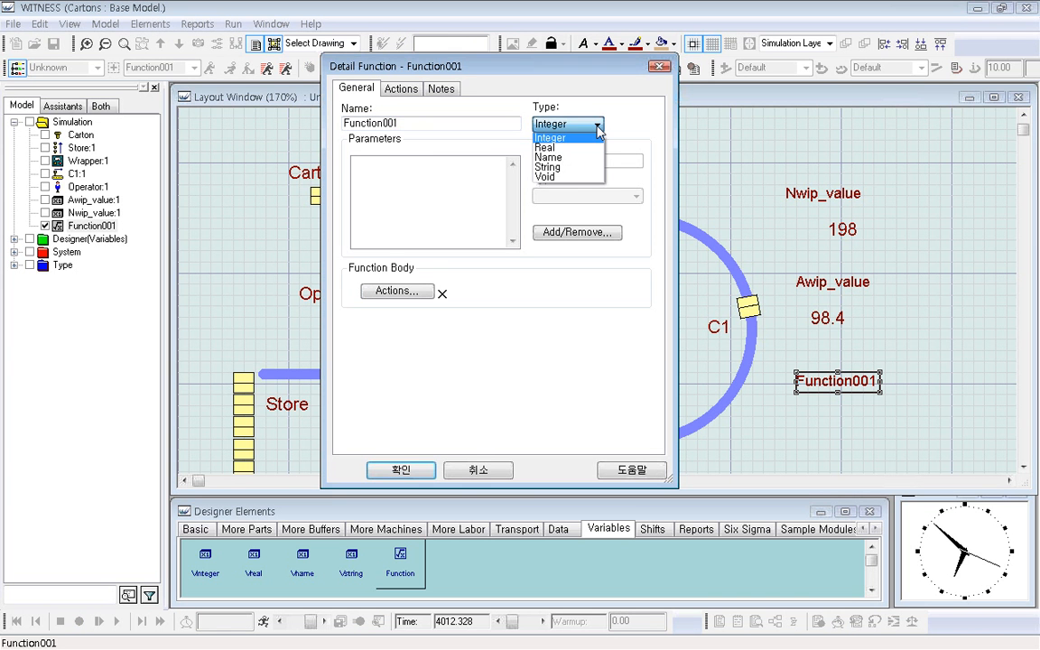
pyautogui.click(598, 129)
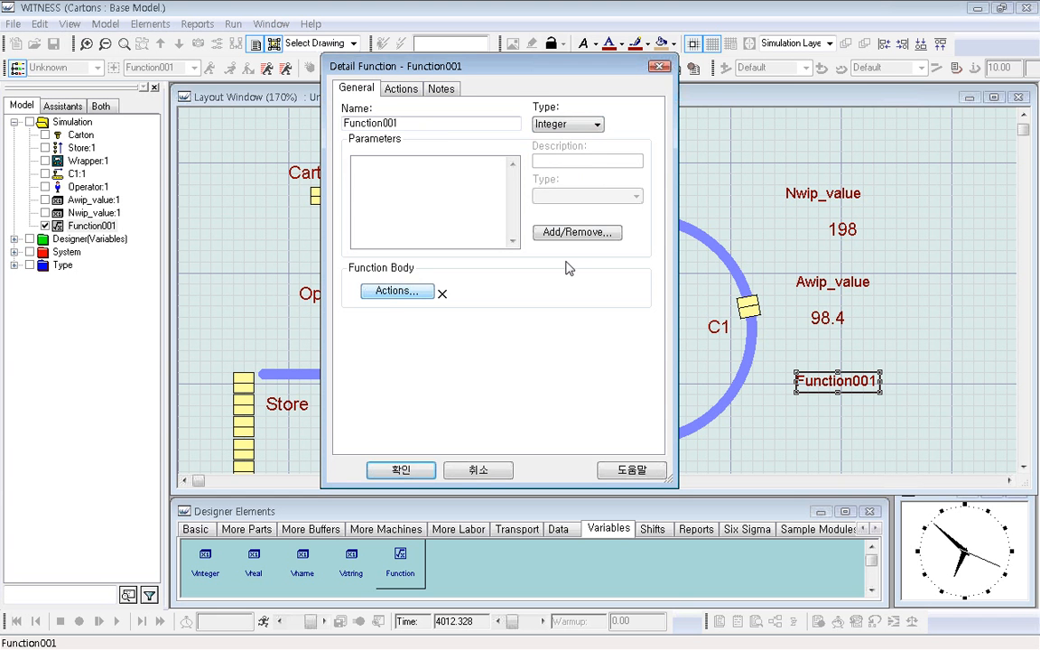
# Set the return type of Function001 to Void
pyautogui.click(598, 126)
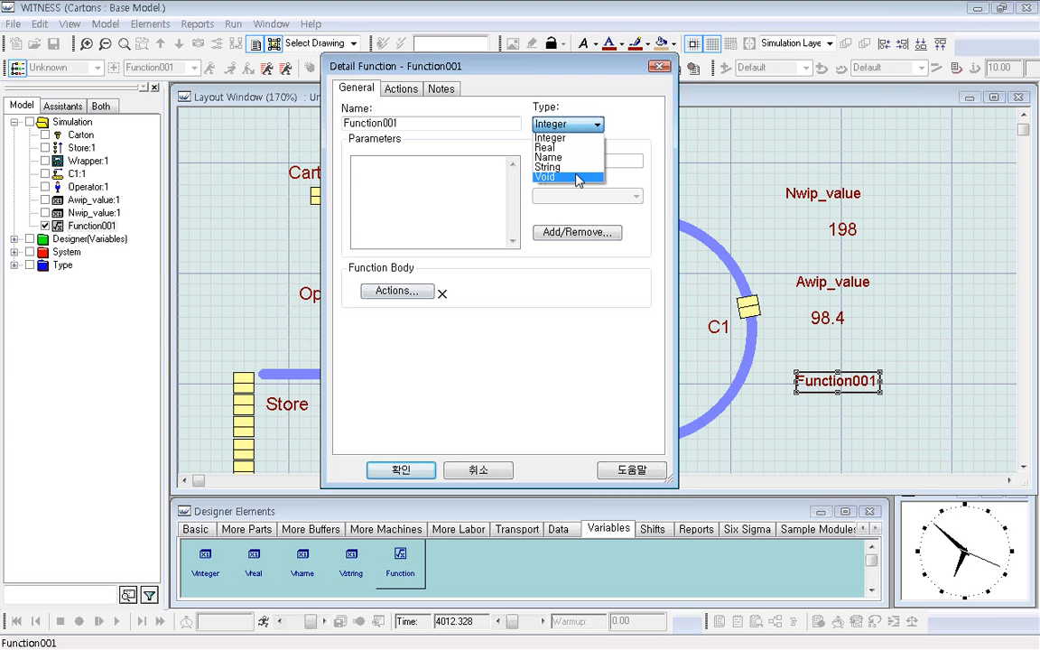
pyautogui.click(578, 178)
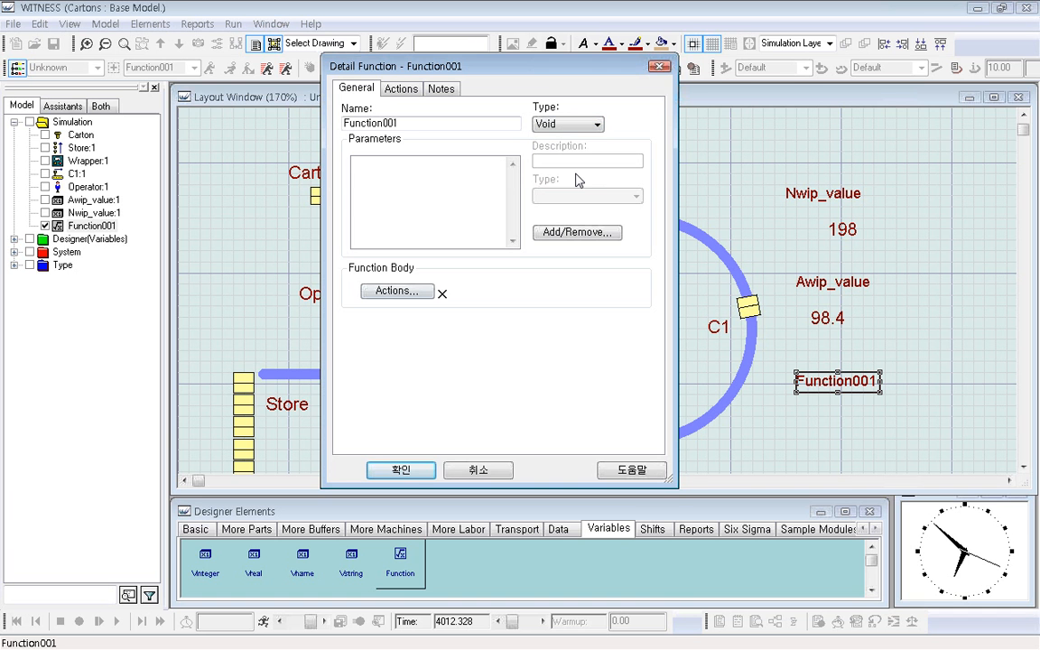
pyautogui.click(597, 127)
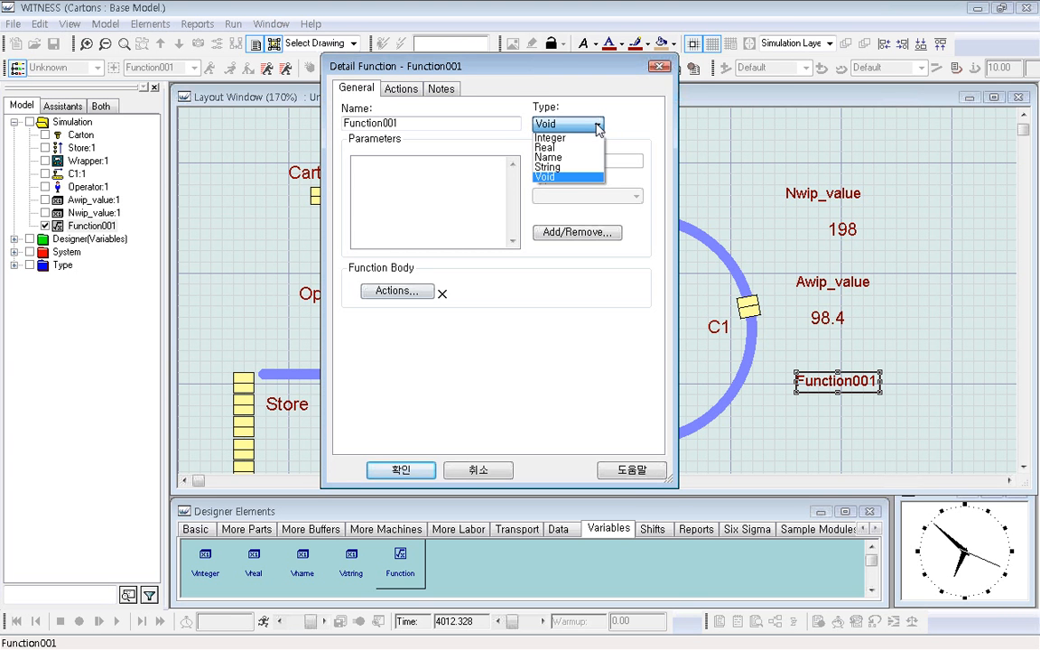
pyautogui.click(588, 178)
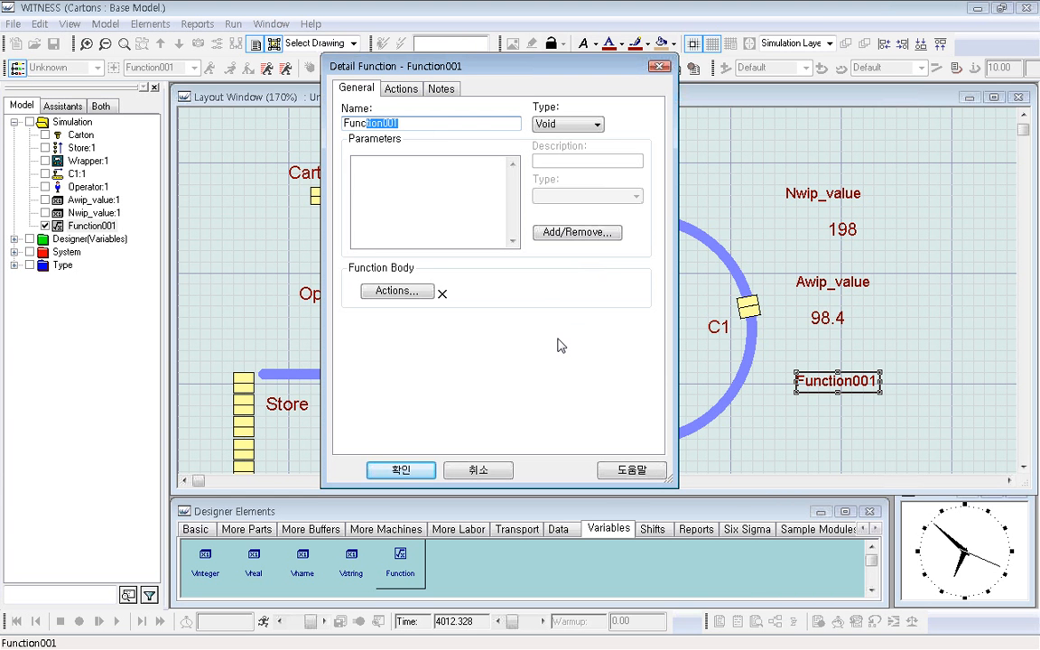
# Add a parameter described as "ww" to Function001
pyautogui.click(578, 235)
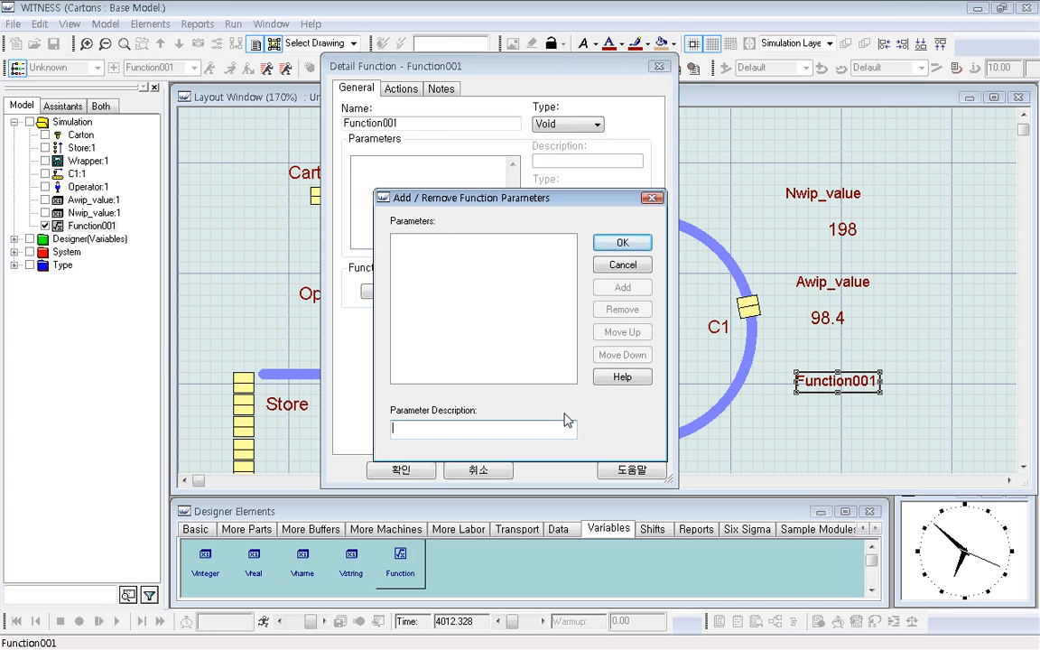
pyautogui.click(447, 430)
pyautogui.write('ww')
pyautogui.click(623, 287)
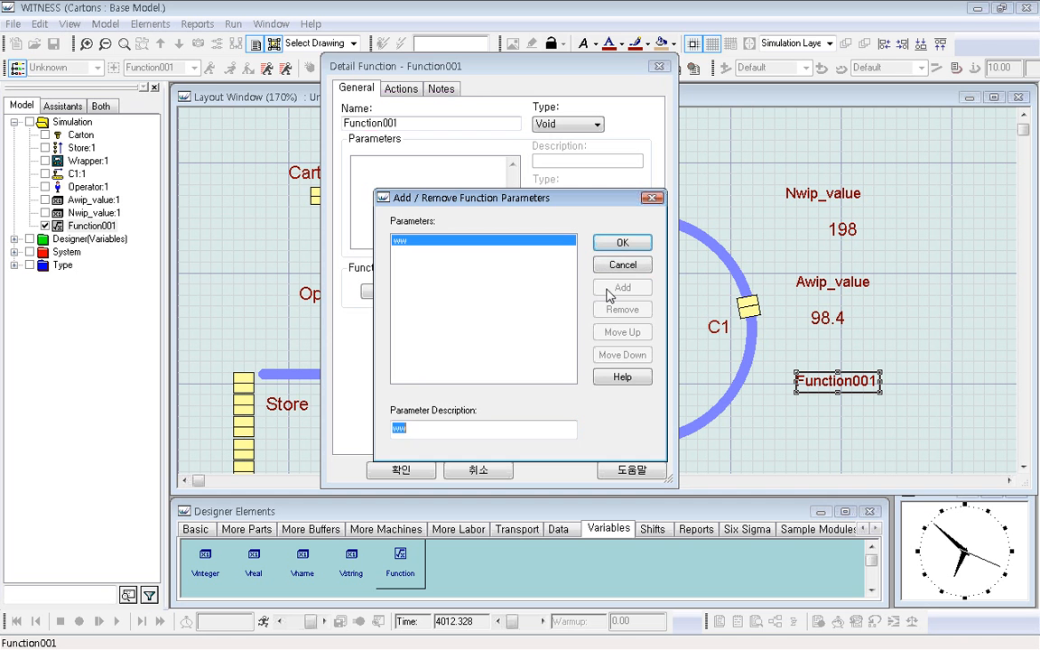
pyautogui.click(622, 244)
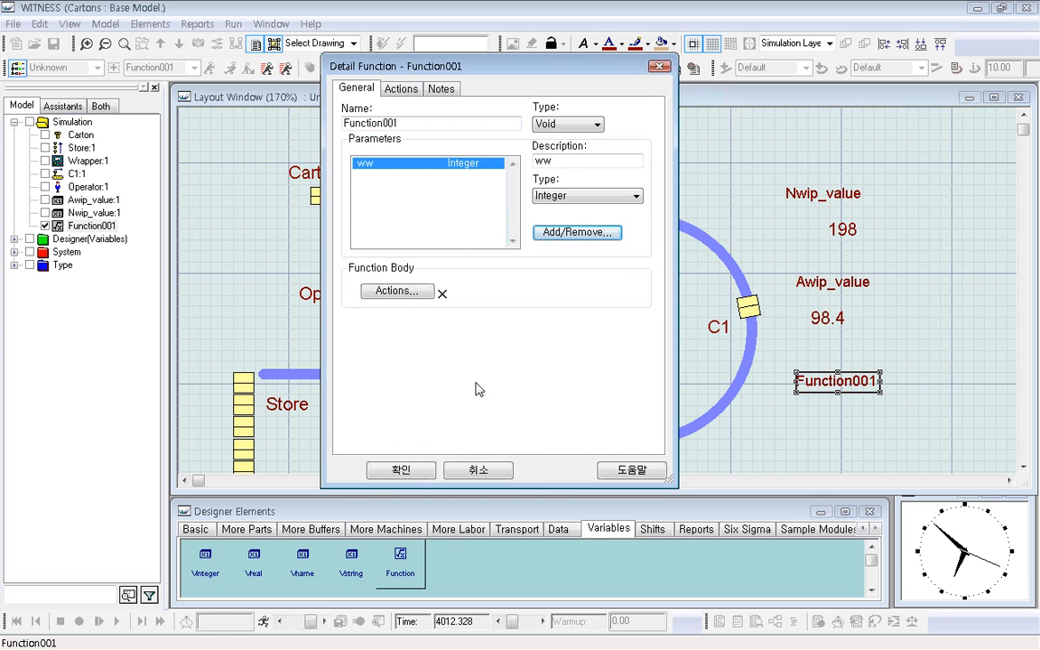
# Try to save Function001 with an empty function body, and discard the changes to its details
pyautogui.click(415, 293)
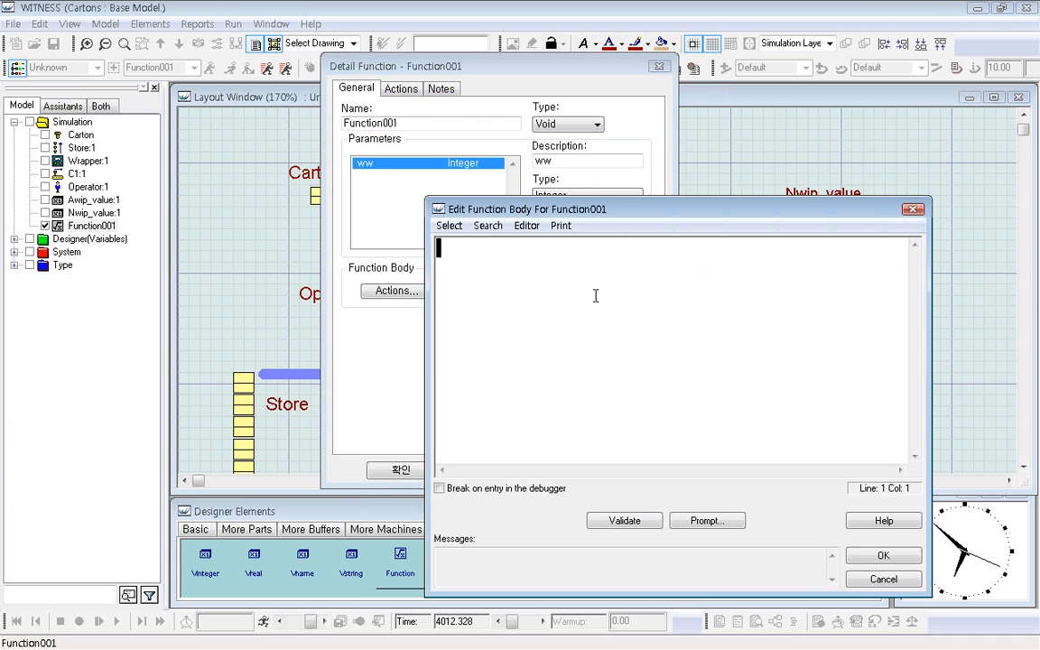
pyautogui.write('if')
pyautogui.press('BackSpace')
pyautogui.click(884, 557)
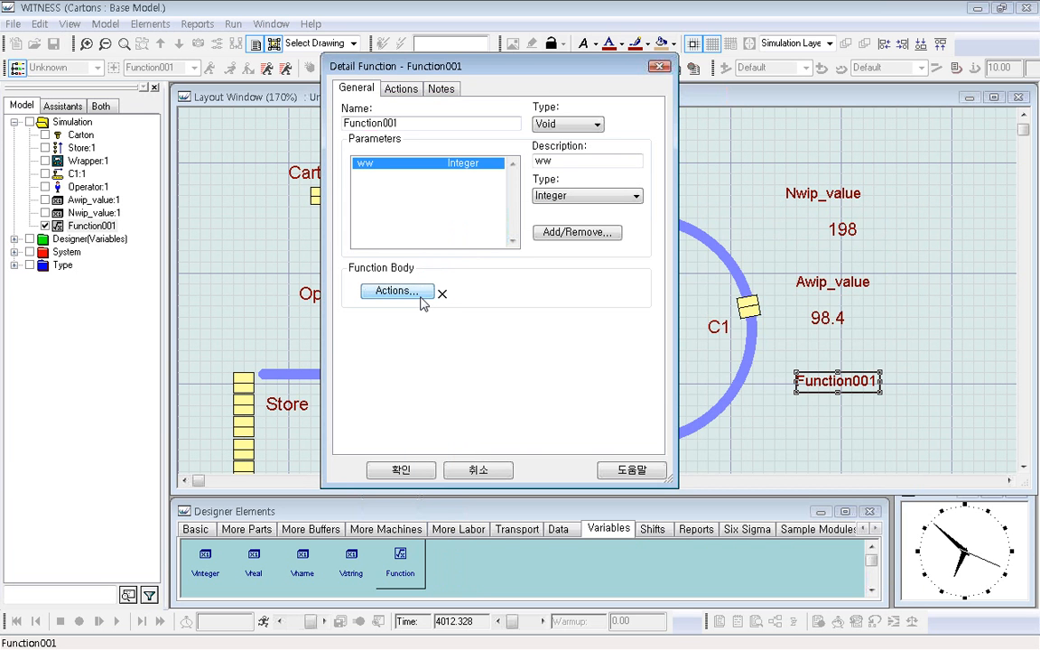
pyautogui.click(418, 473)
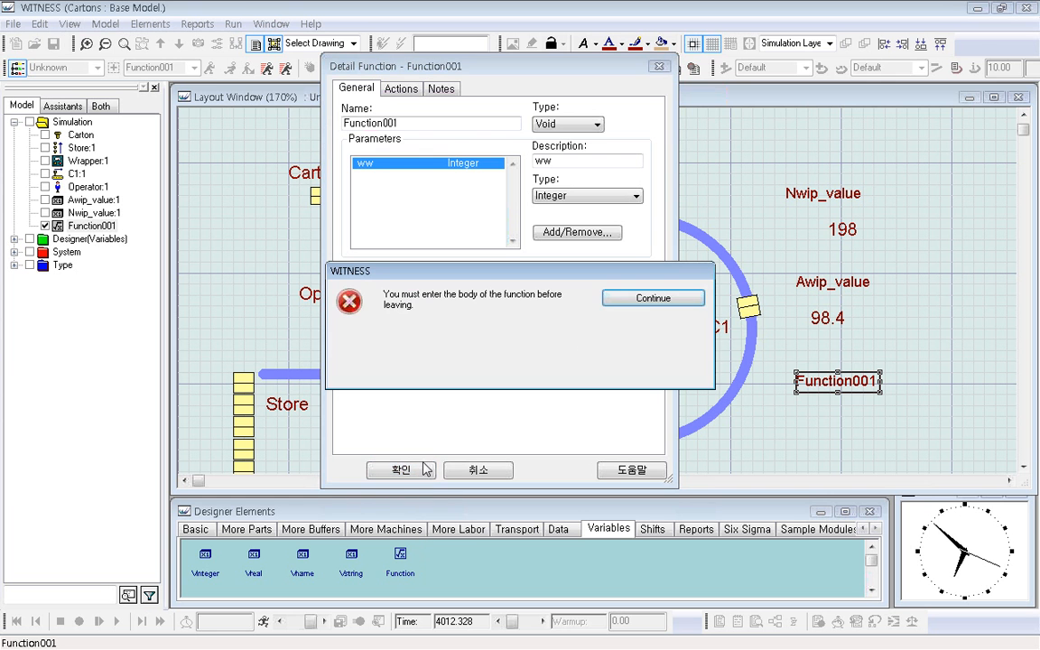
pyautogui.click(671, 299)
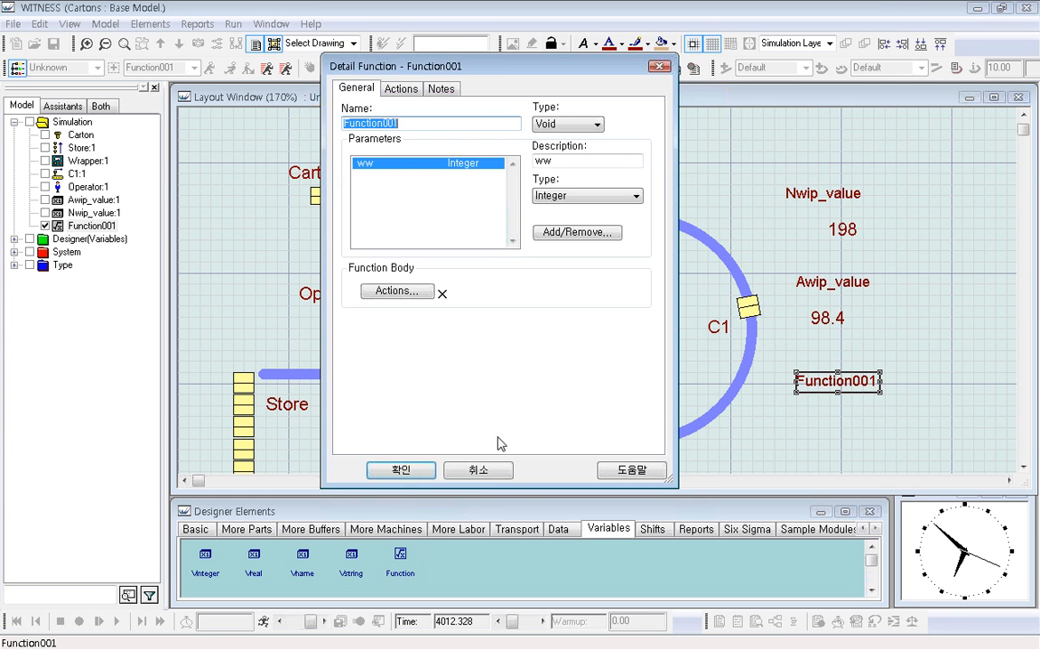
pyautogui.click(480, 471)
pyautogui.click(977, 311)
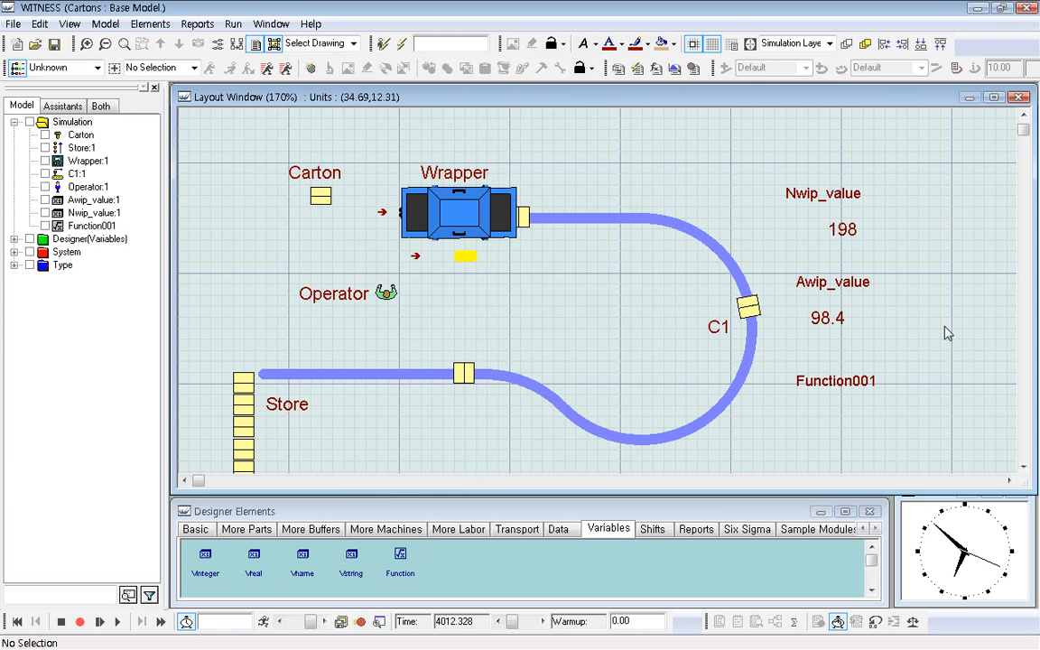